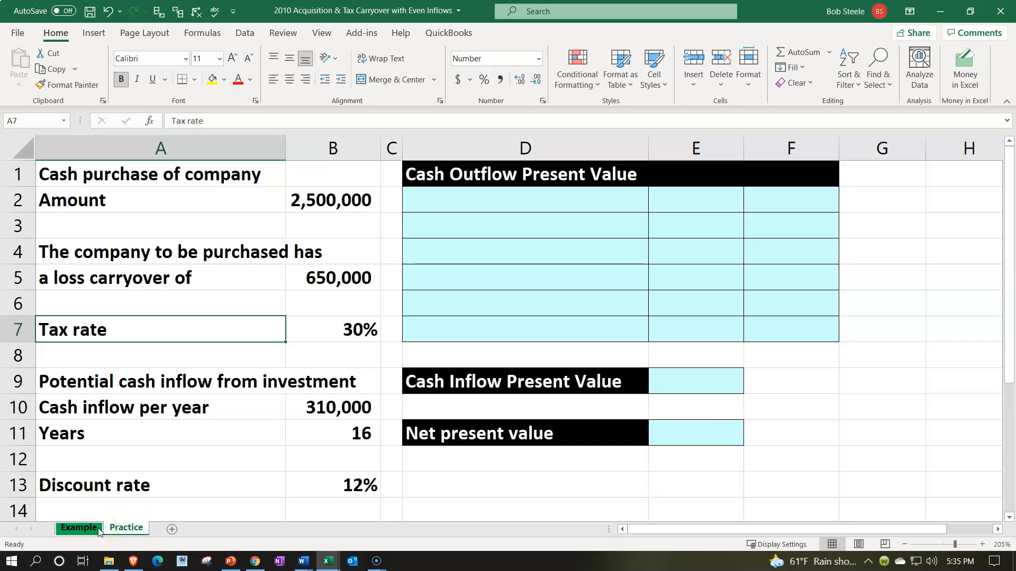
# Review the purchase amount, loss carryover and tax rate in the given data.
pyautogui.click(182, 450)
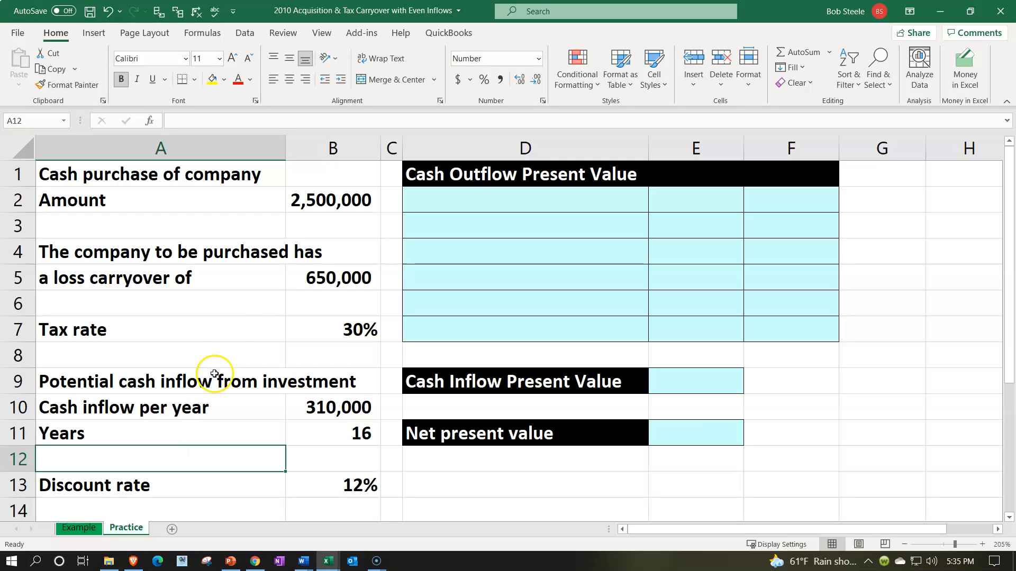
pyautogui.click(335, 204)
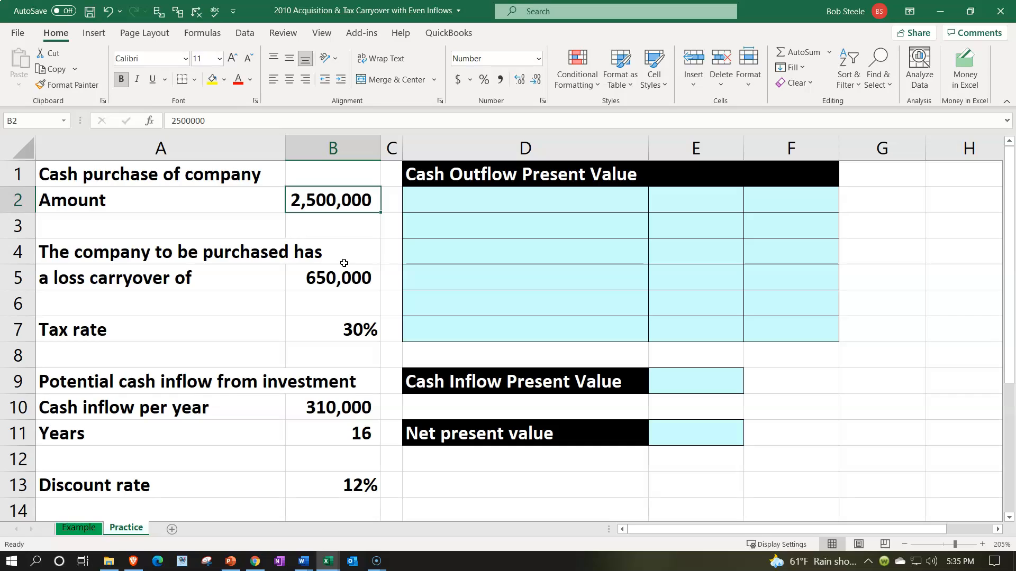
pyautogui.press('Down')
pyautogui.press('Down')
pyautogui.press('Down')
pyautogui.press('Down')
pyautogui.press('Down')
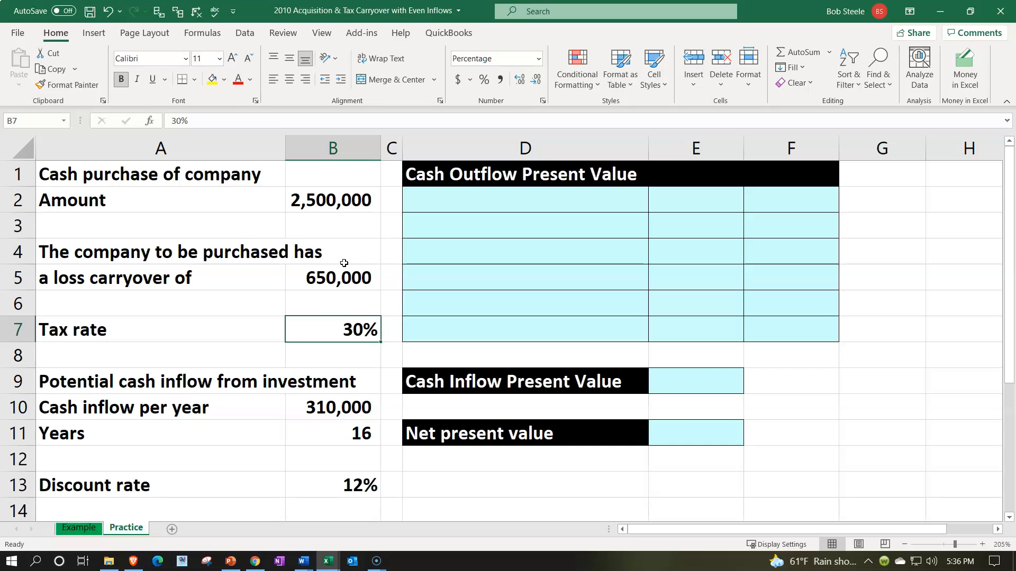
# Indent the "Cash inflow per year" and "Years" labels in A10:A11.
pyautogui.press('Down')
pyautogui.press('Down')
pyautogui.press('Down')
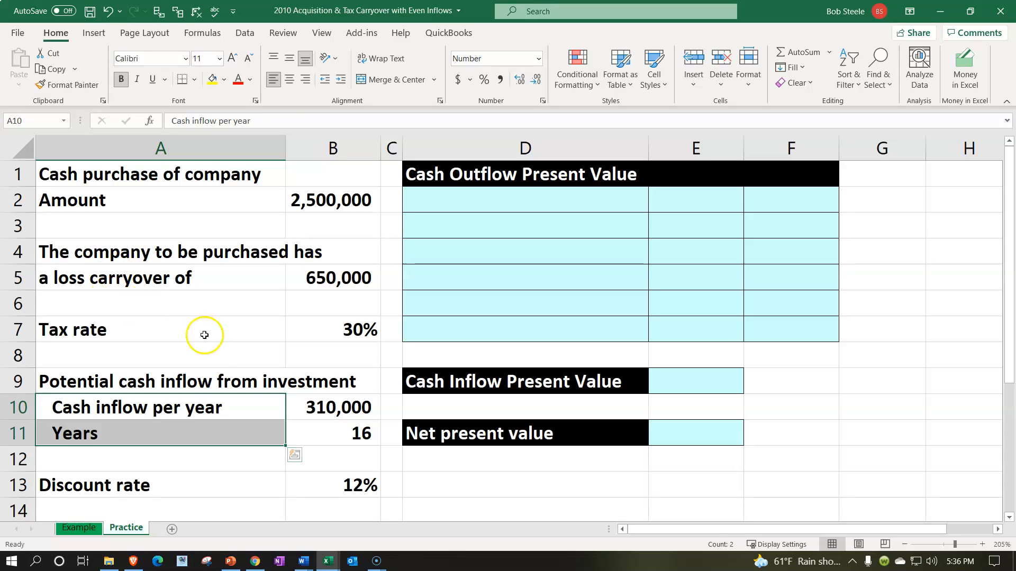
pyautogui.click(205, 356)
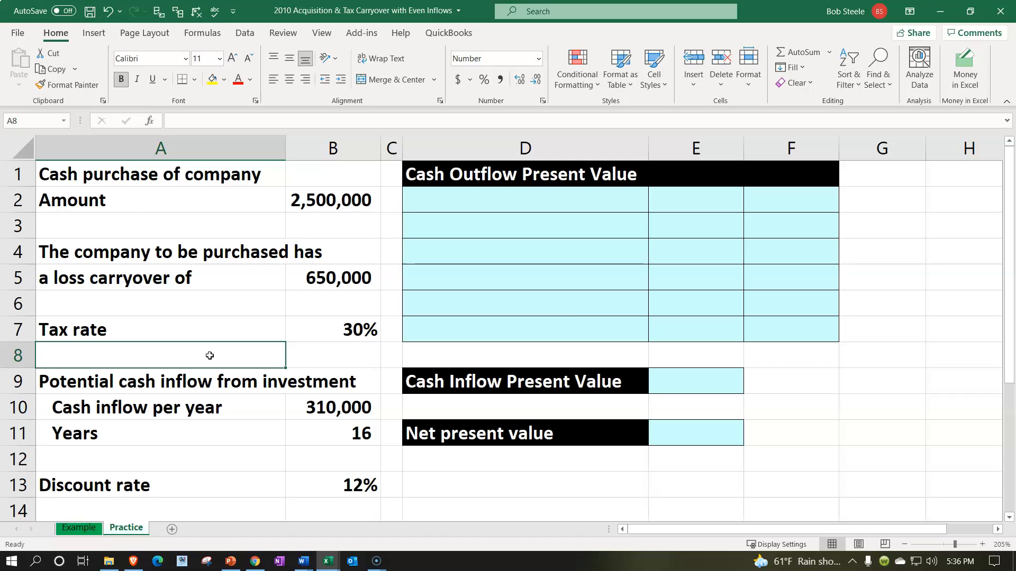
# Review the number of years and the discount rate in the given data.
pyautogui.click(297, 420)
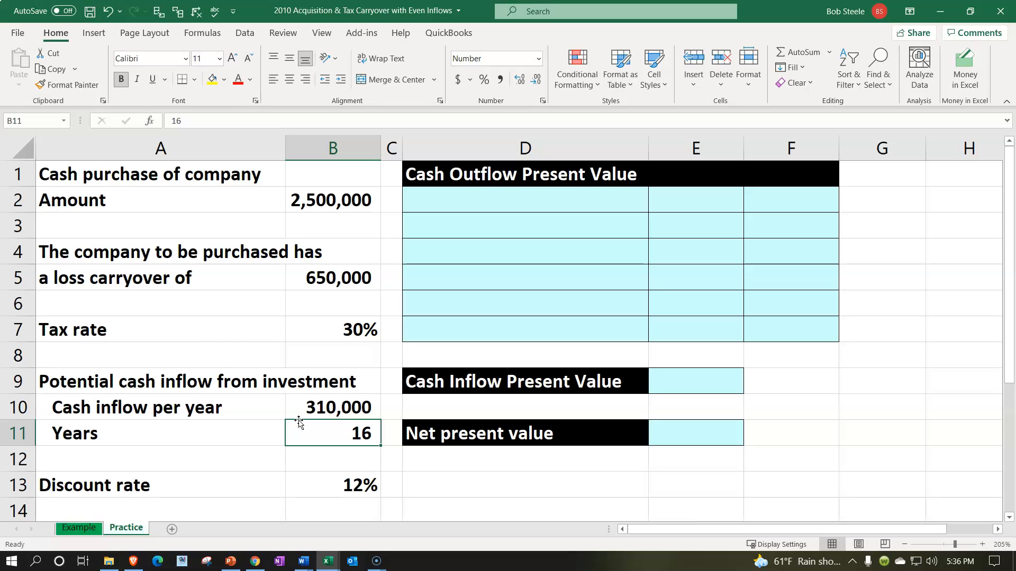
pyautogui.click(309, 484)
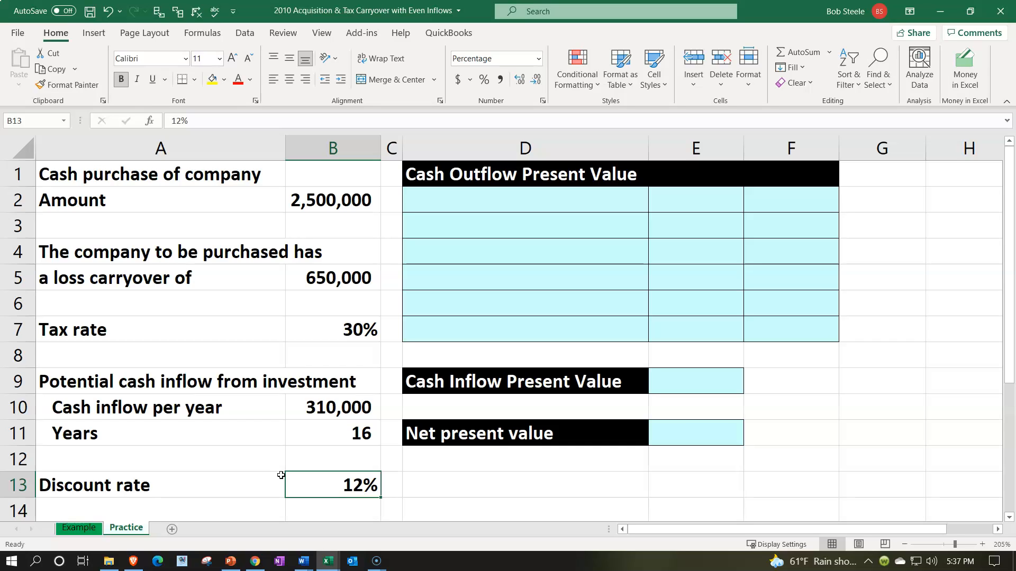
# Enter the label "Payment" in D2 and link F2 to the purchase amount in B2.
pyautogui.click(468, 299)
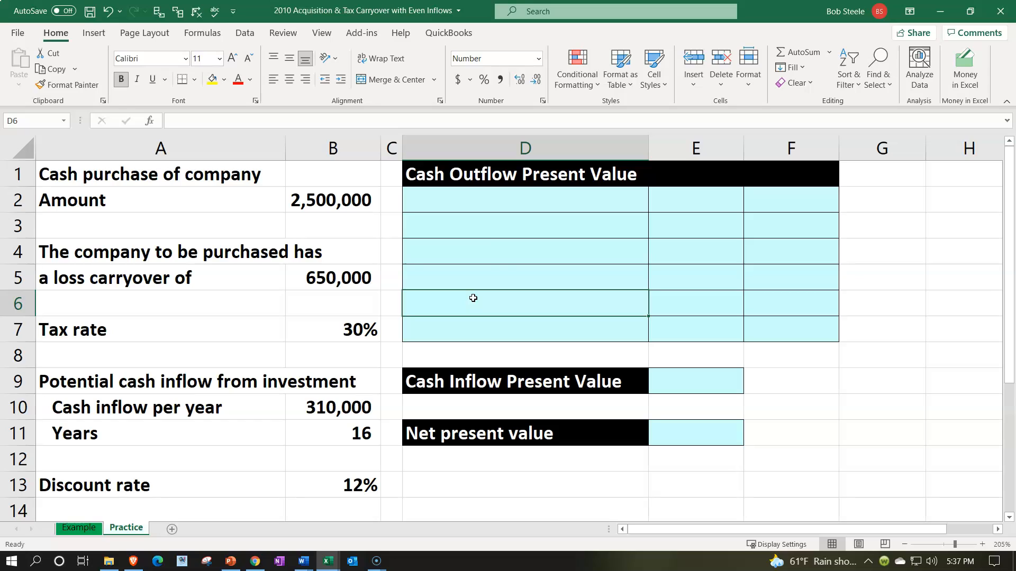
pyautogui.click(479, 199)
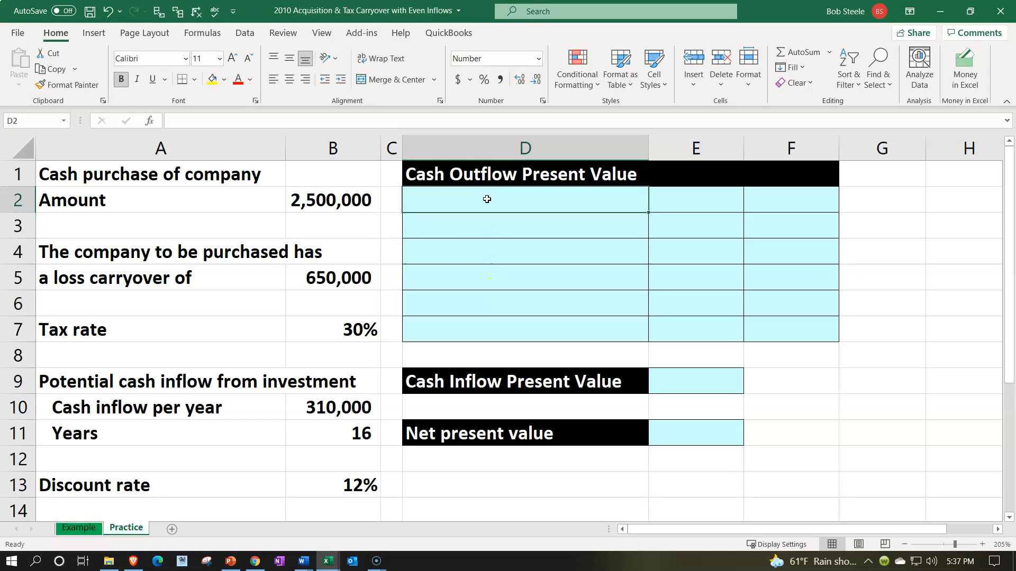
pyautogui.write('Payment')
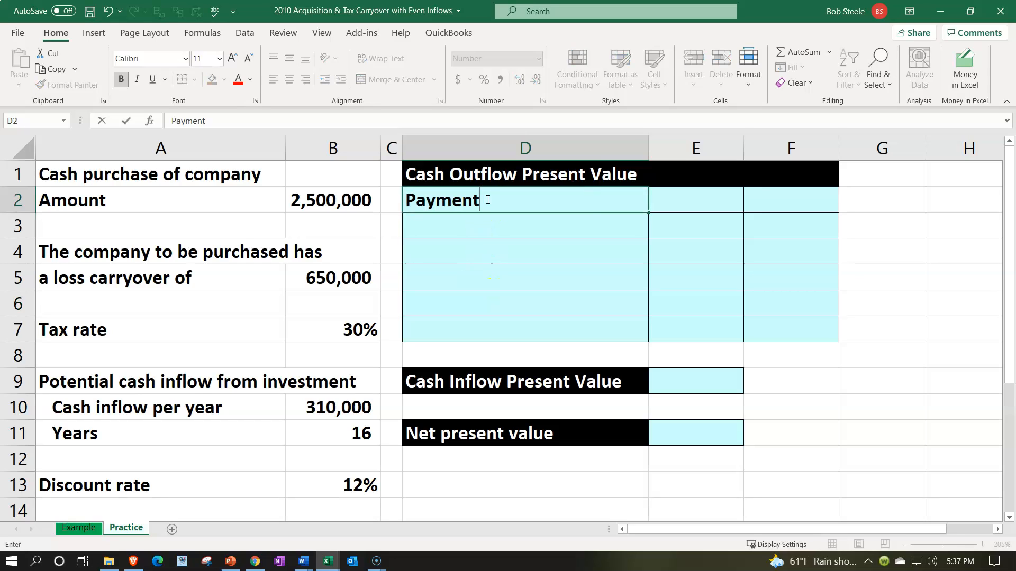
pyautogui.press('Tab')
pyautogui.press('Tab')
pyautogui.write('=')
pyautogui.press('Left')
pyautogui.press('Left')
pyautogui.press('Left')
pyautogui.press('Left')
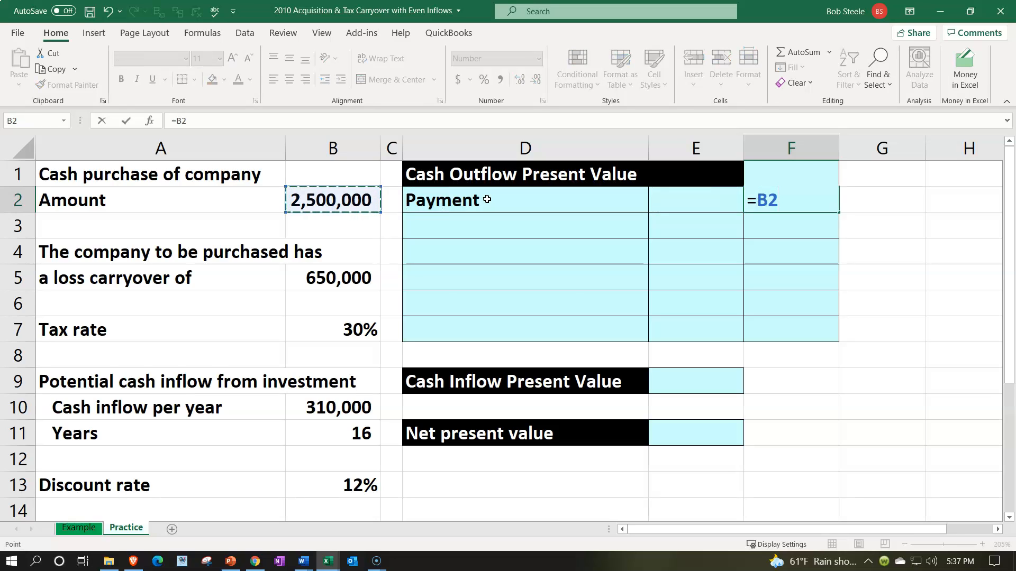
pyautogui.hotkey('ctrl', 'Return')
pyautogui.press('Return')
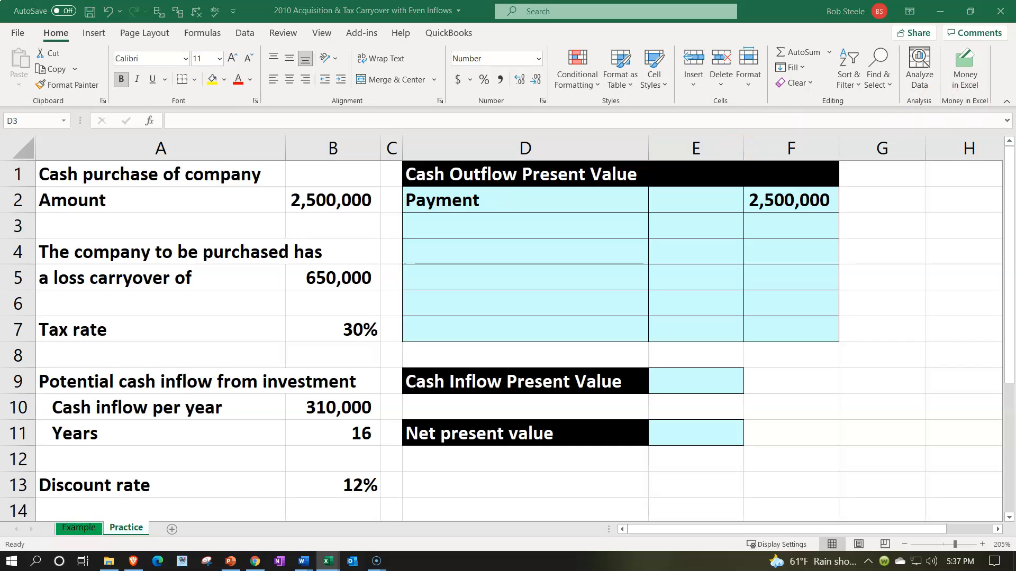
# Enter the heading "Tax loss carryover benefit:" in D3 and an indented "Carryover" label in D4.
pyautogui.click(517, 229)
pyautogui.write('Tax loss carryover benefit:')
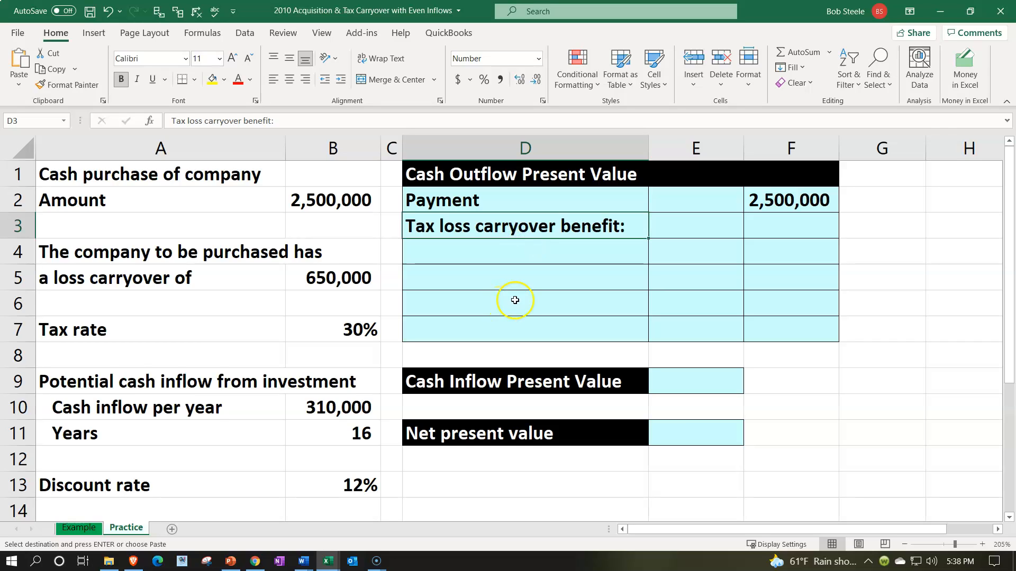
pyautogui.click(494, 251)
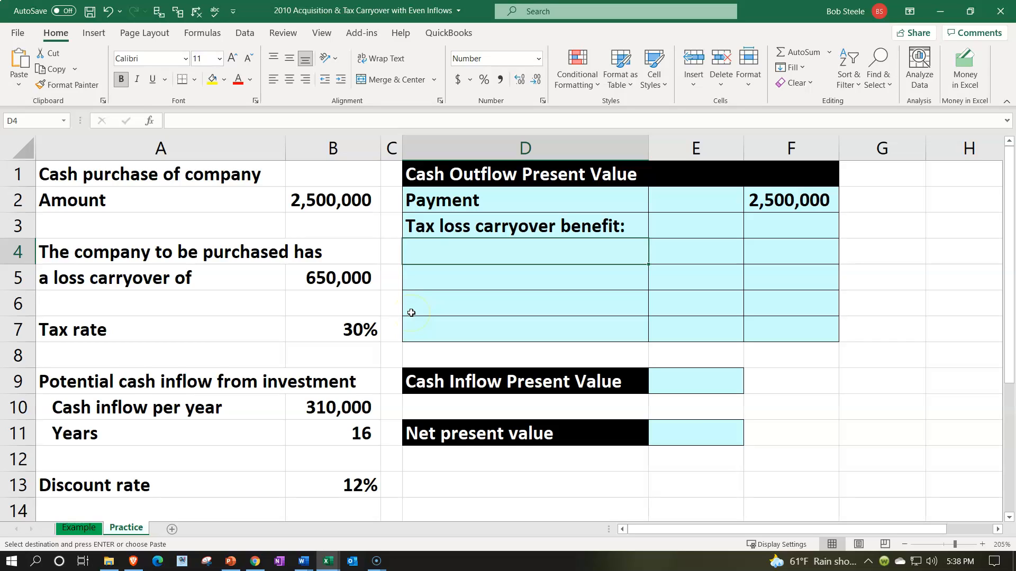
pyautogui.write('Carryover')
pyautogui.press('Return')
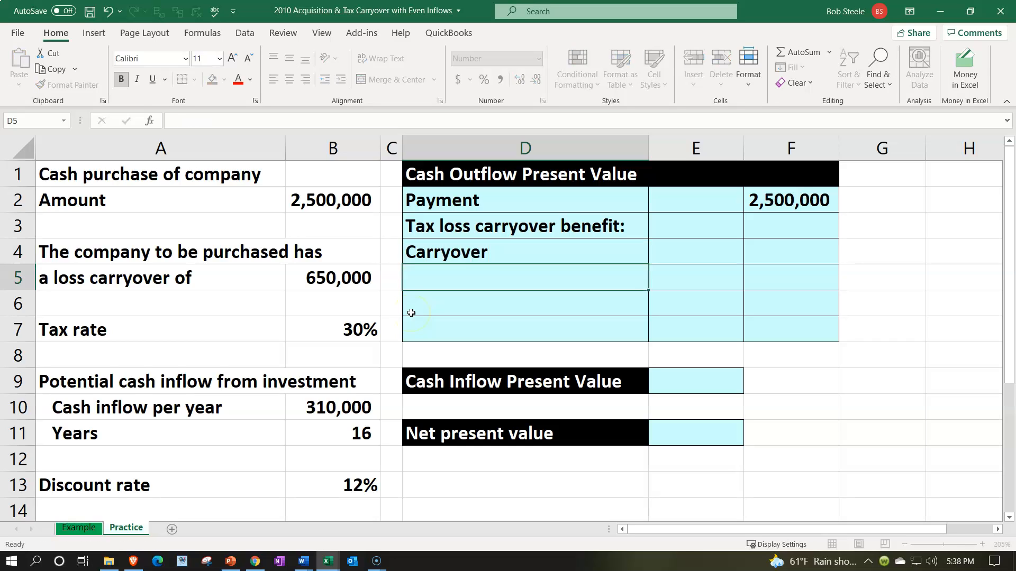
pyautogui.press('Up')
pyautogui.click(339, 81)
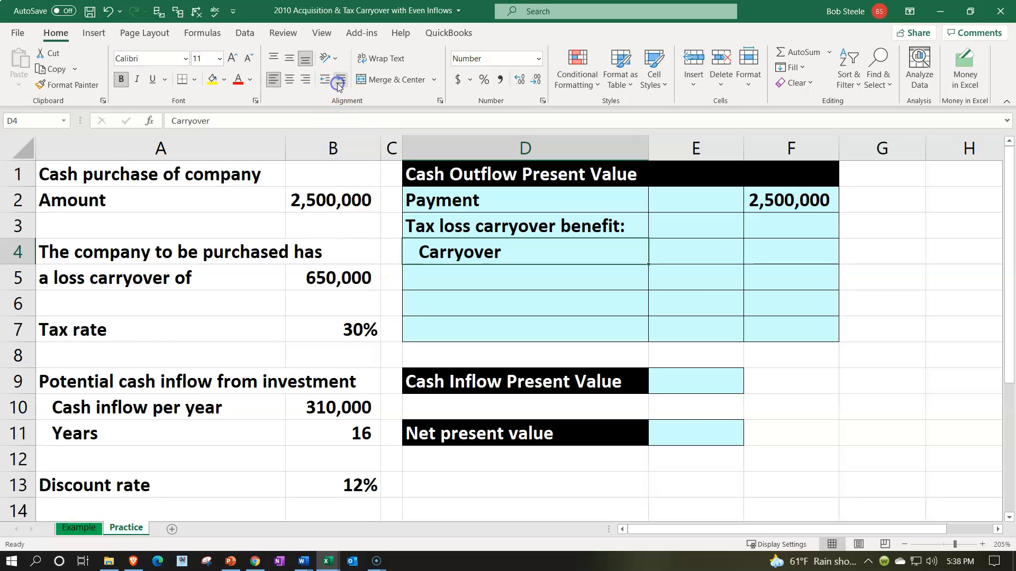
# Link E4 beside the Carryover label to the loss carryover amount in B5.
pyautogui.press('Right')
pyautogui.write('=')
pyautogui.press('Left')
pyautogui.press('Left')
pyautogui.press('Down')
pyautogui.press('Return')
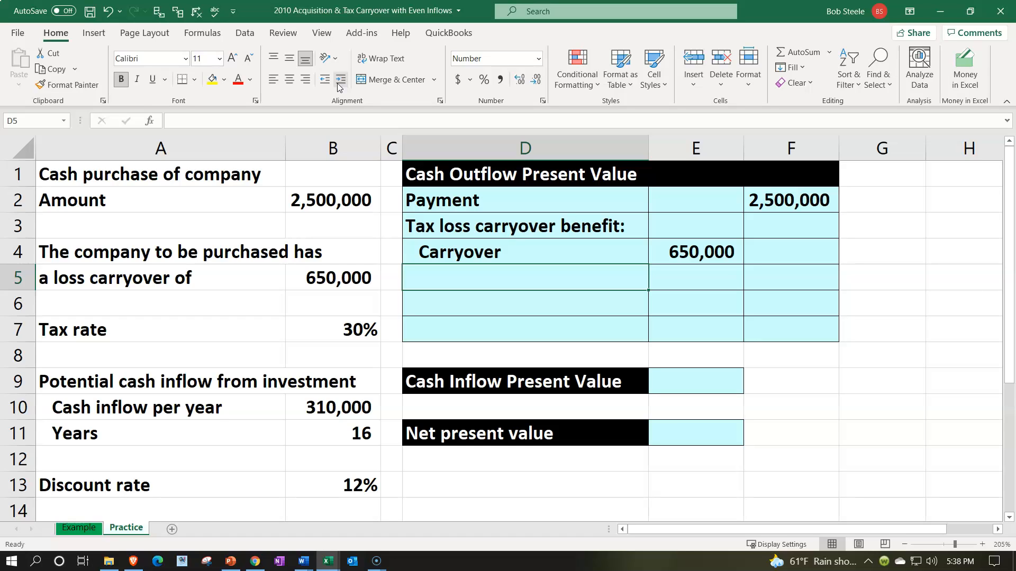
# Link the label in D5 to "Tax rate" in A7 and indent it one level.
pyautogui.write('=')
pyautogui.press('Left')
pyautogui.press('Left')
pyautogui.press('Left')
pyautogui.press('Down')
pyautogui.press('Down')
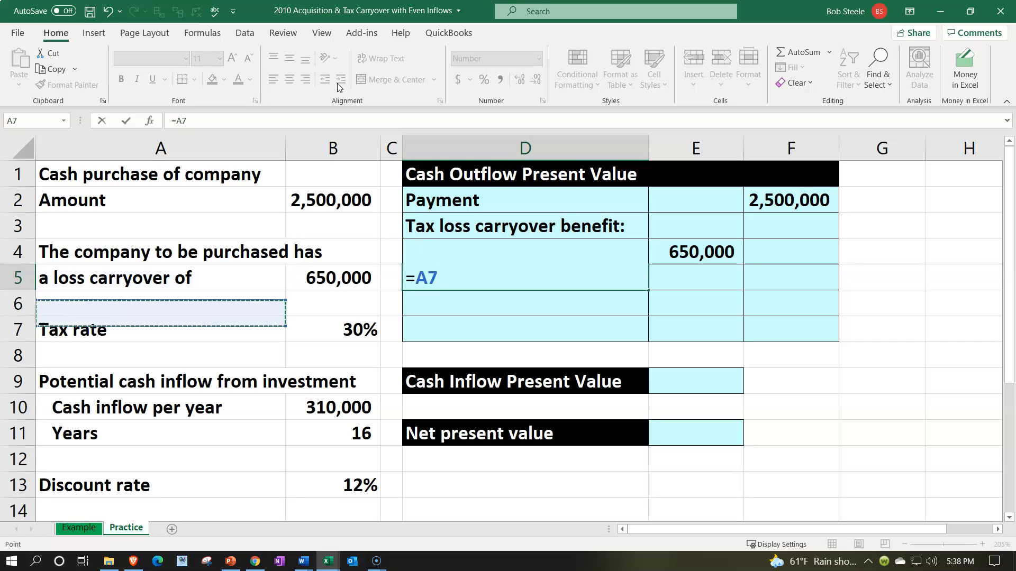
pyautogui.press('Return')
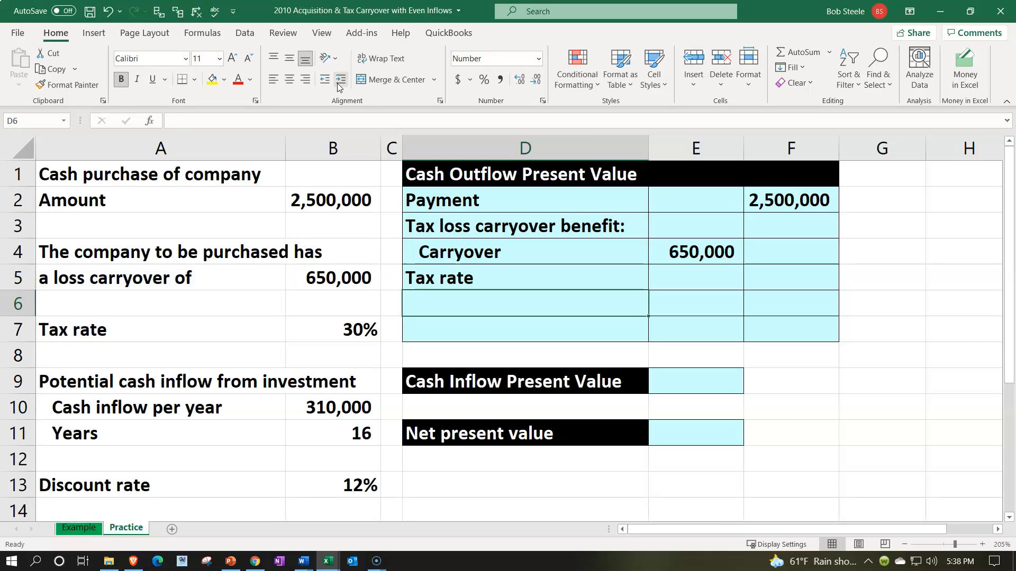
pyautogui.press('Up')
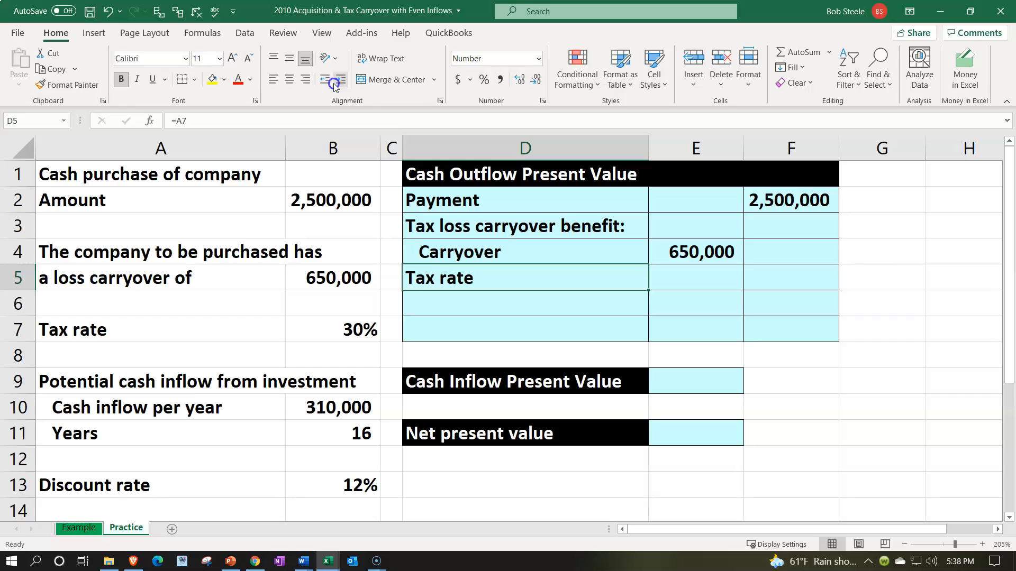
pyautogui.click(339, 81)
# Link E5 to the tax rate in B7 and format it as an underlined percentage.
pyautogui.press('Right')
pyautogui.write('=')
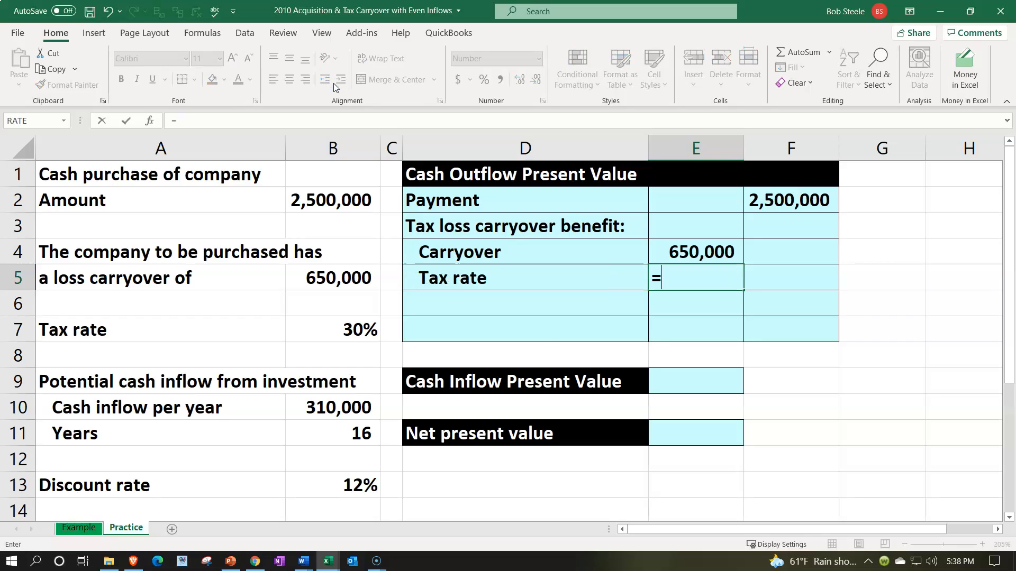
pyautogui.press('Down')
pyautogui.press('Down')
pyautogui.press('Left')
pyautogui.press('Left')
pyautogui.press('Left')
pyautogui.press('Return')
pyautogui.press('Up')
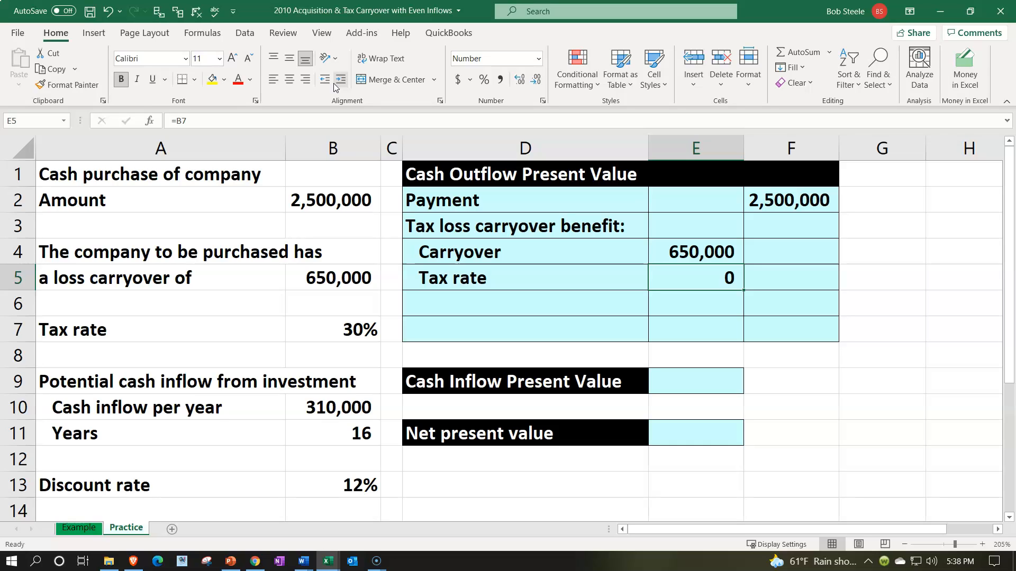
pyautogui.click(484, 80)
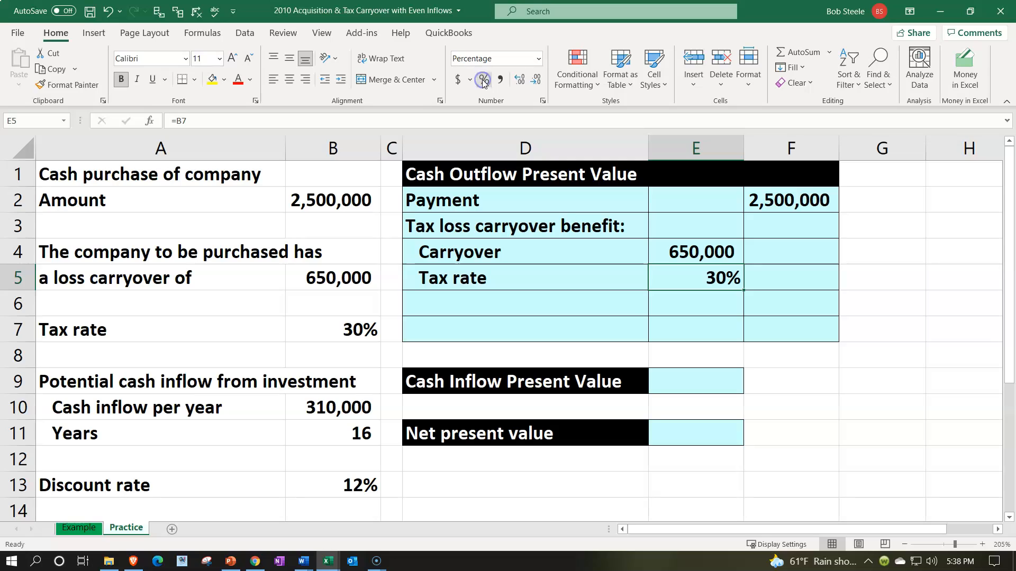
pyautogui.click(151, 81)
# Enter the label "Tax loss carryover benefit" in D6 without a colon and indent it two levels.
pyautogui.click(492, 298)
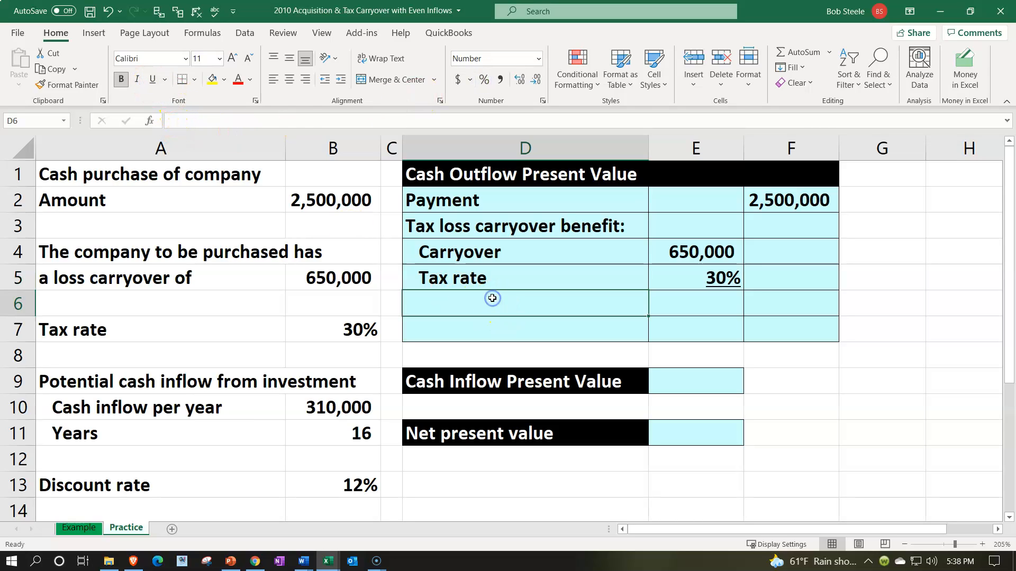
pyautogui.write('Tax ')
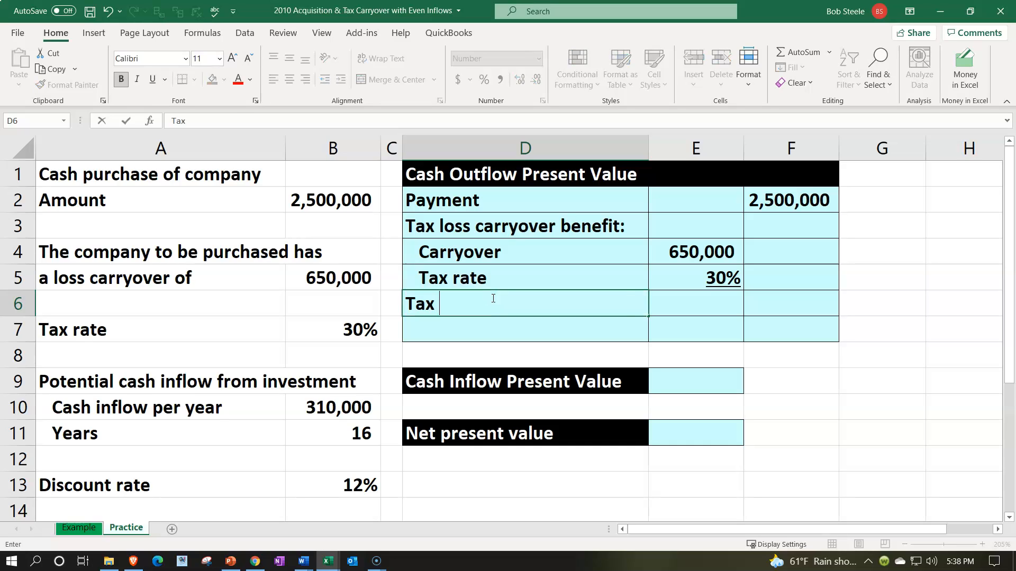
pyautogui.write('loss c')
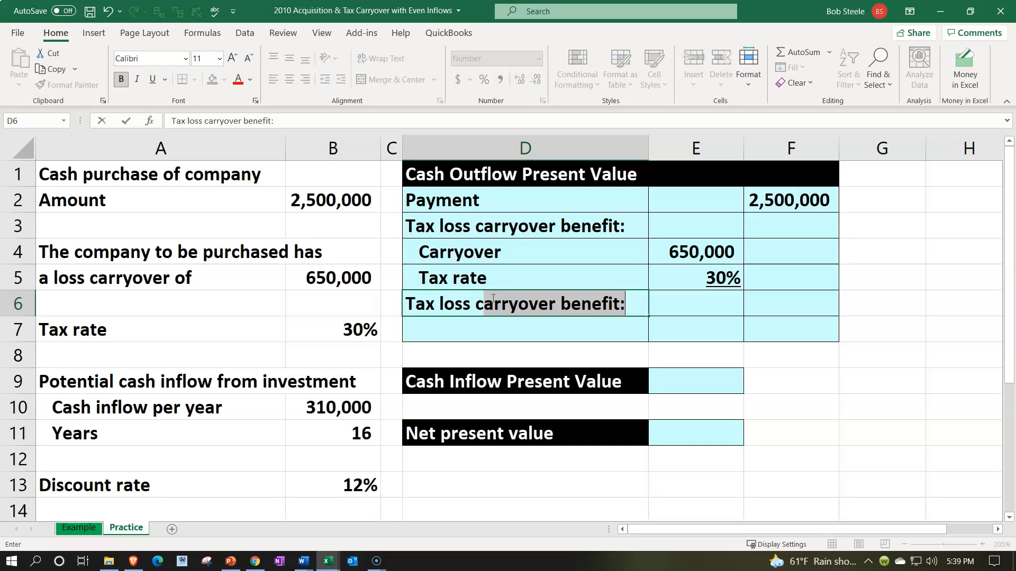
pyautogui.write('arryover benefit')
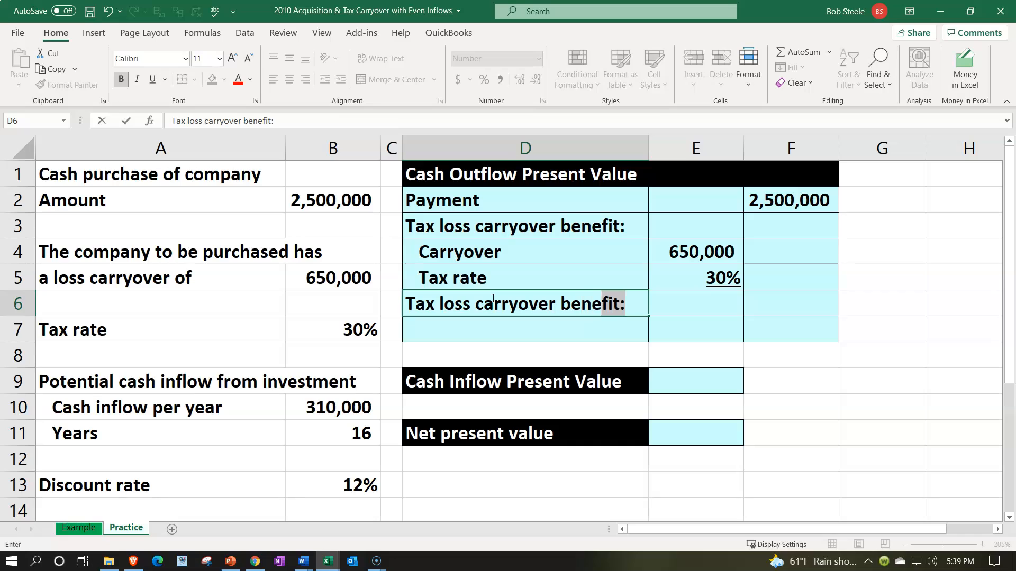
pyautogui.press('Delete')
pyautogui.press('Return')
pyautogui.click(492, 298)
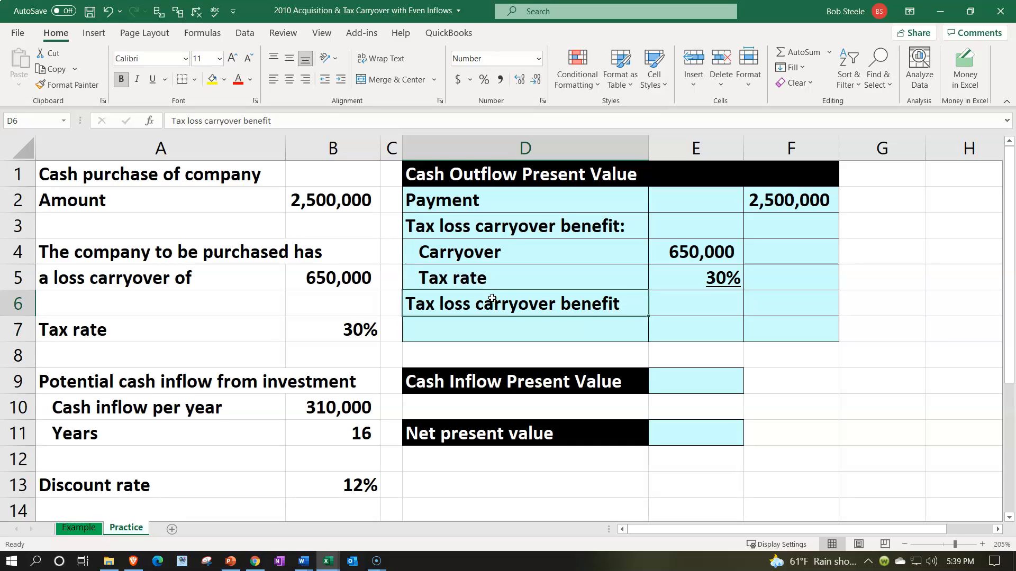
pyautogui.click(341, 85)
# Calculate the tax loss carryover benefit in F6 with the formula =E4*E5.
pyautogui.press('Right')
pyautogui.press('Right')
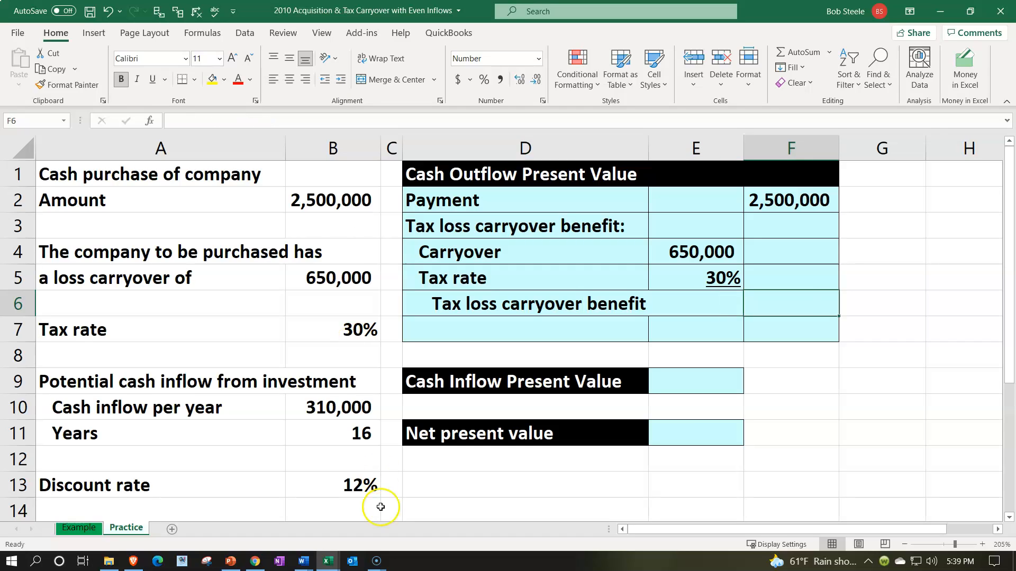
pyautogui.write('=')
pyautogui.press('Left')
pyautogui.press('Up')
pyautogui.press('Up')
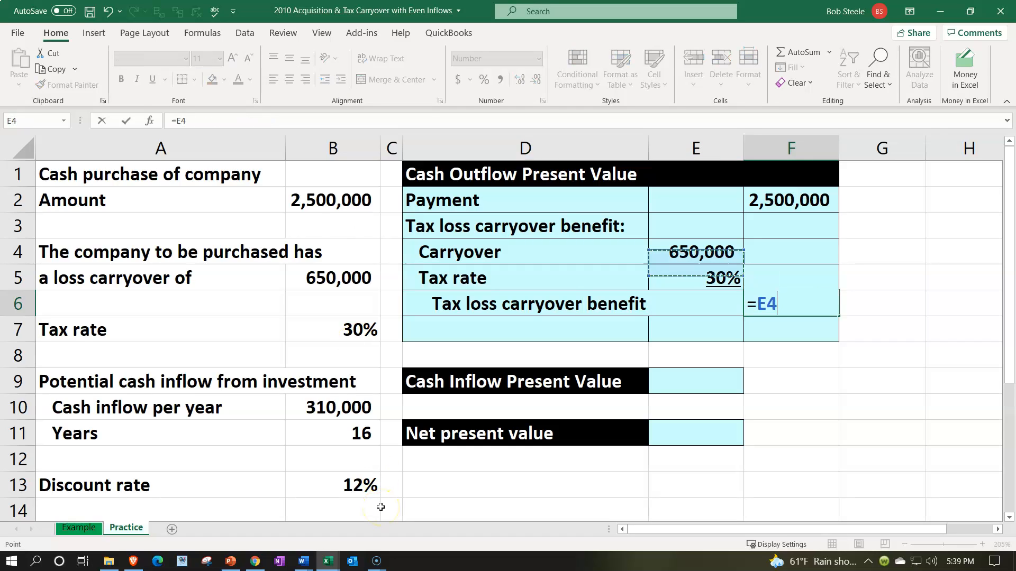
pyautogui.write('*')
pyautogui.press('Left')
pyautogui.press('Up')
pyautogui.press('Return')
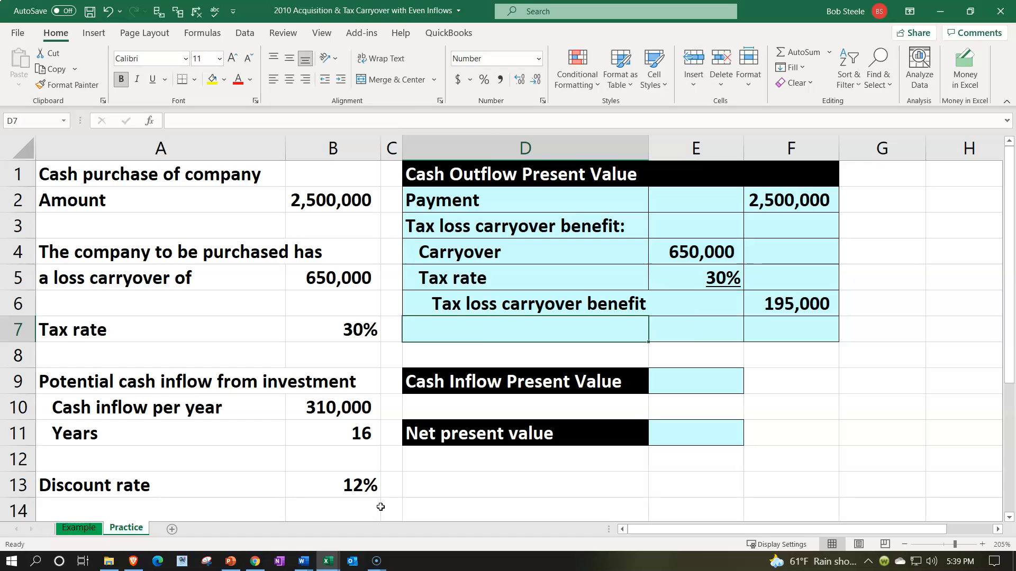
# Underline the tax loss carryover benefit amount in F6.
pyautogui.press('Right')
pyautogui.press('Up')
pyautogui.press('Right')
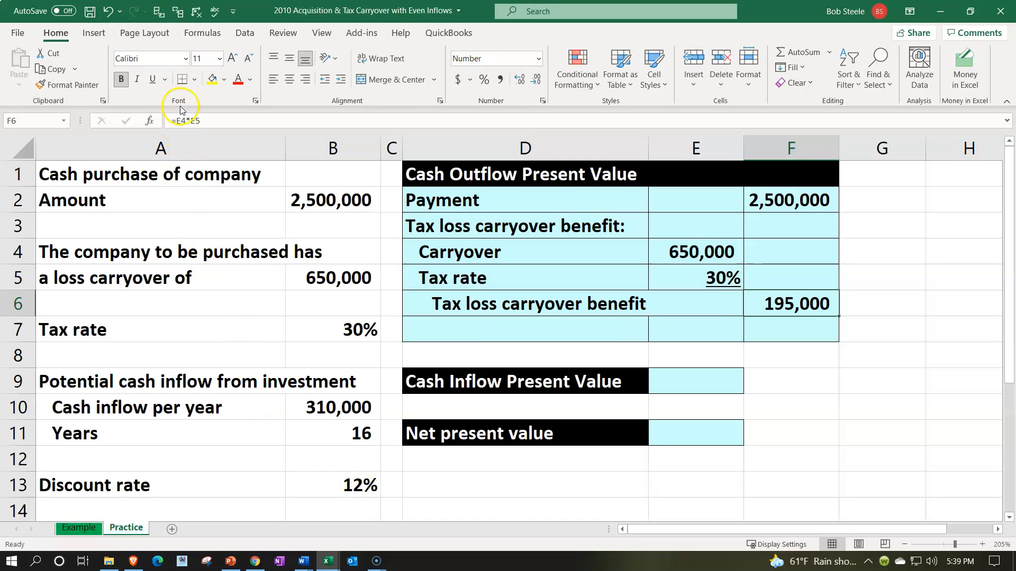
pyautogui.click(153, 81)
# Enter the label "Cash outflow PV" in D7.
pyautogui.press('Down')
pyautogui.press('Left')
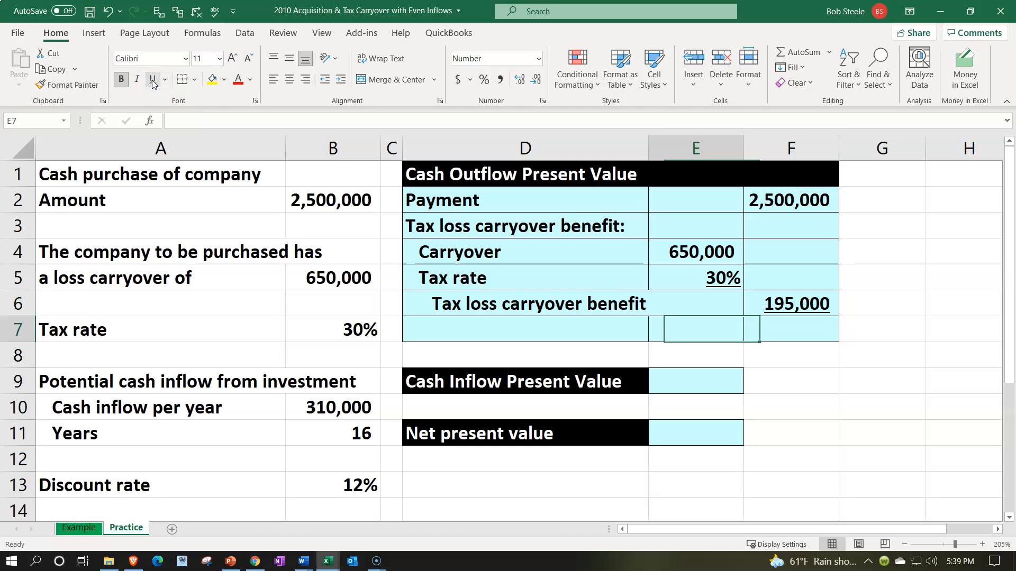
pyautogui.press('Left')
pyautogui.write('Cash outflo')
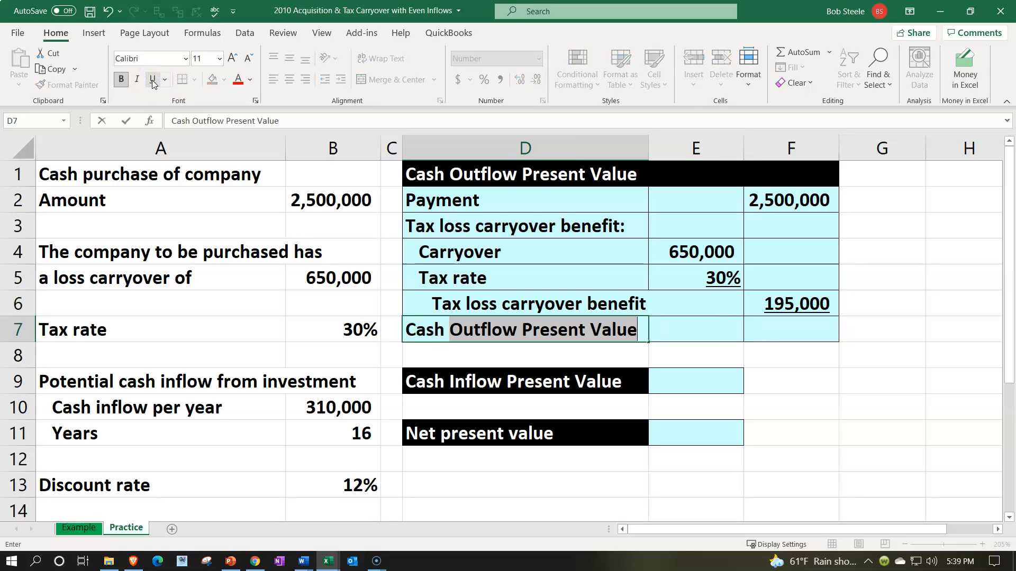
pyautogui.write('w PV')
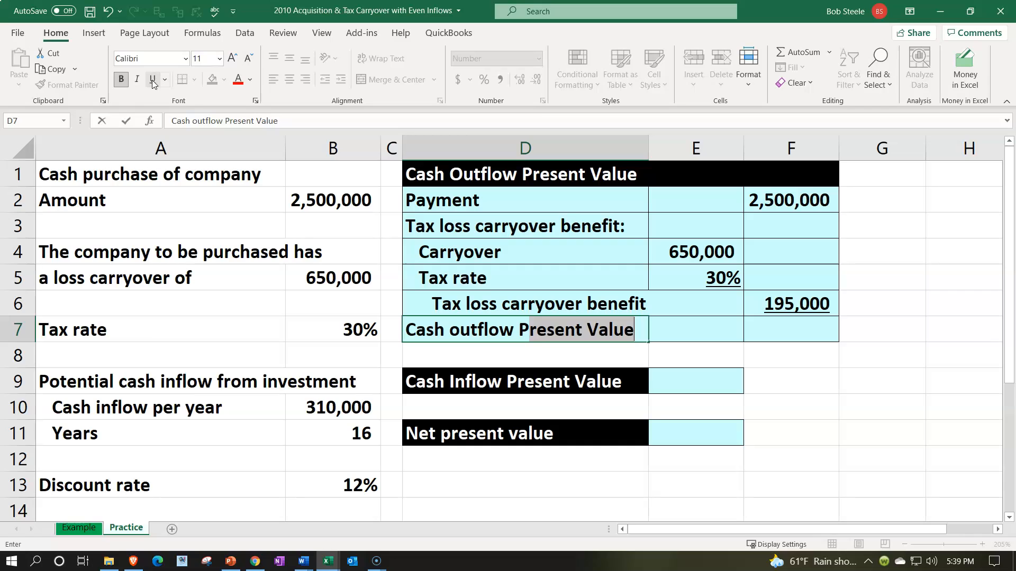
pyautogui.press('Right')
pyautogui.press('Right')
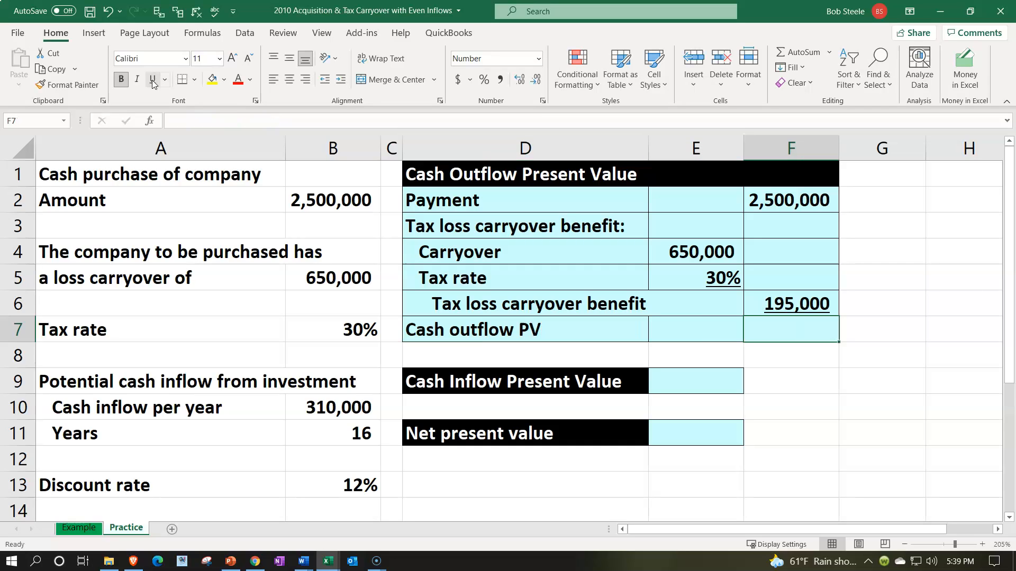
# Calculate the cash outflow present value in F7 by subtracting the tax benefit from the payment with =F2-F6.
pyautogui.write('=')
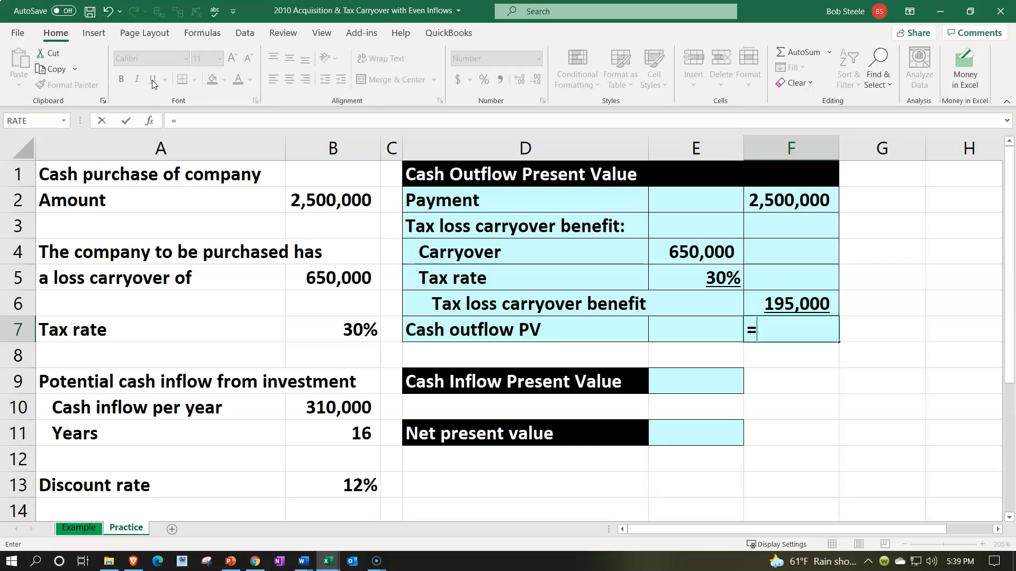
pyautogui.press('Up')
pyautogui.press('Up')
pyautogui.press('Up')
pyautogui.press('Up')
pyautogui.press('Up')
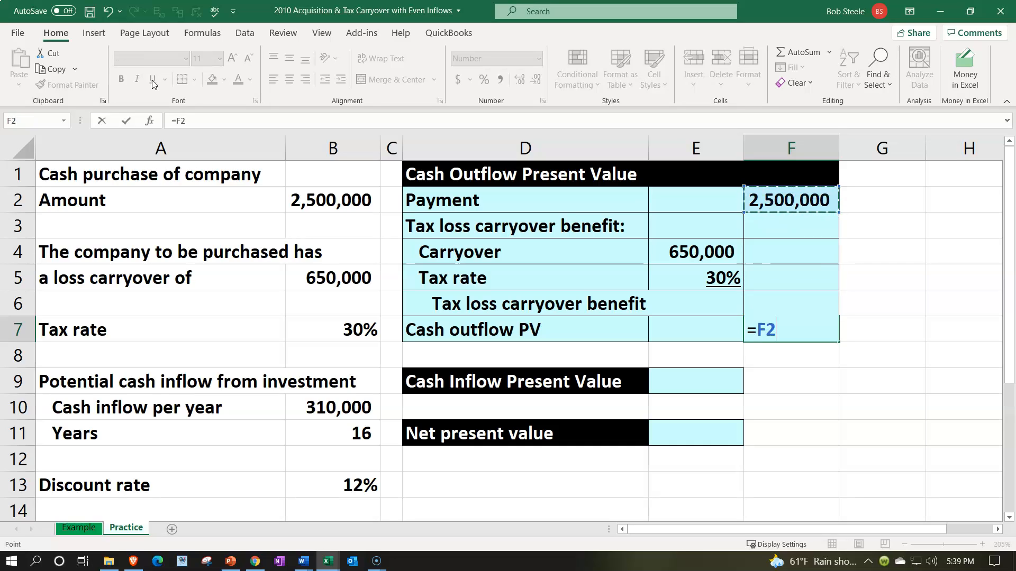
pyautogui.write('-')
pyautogui.press('Up')
pyautogui.press('Return')
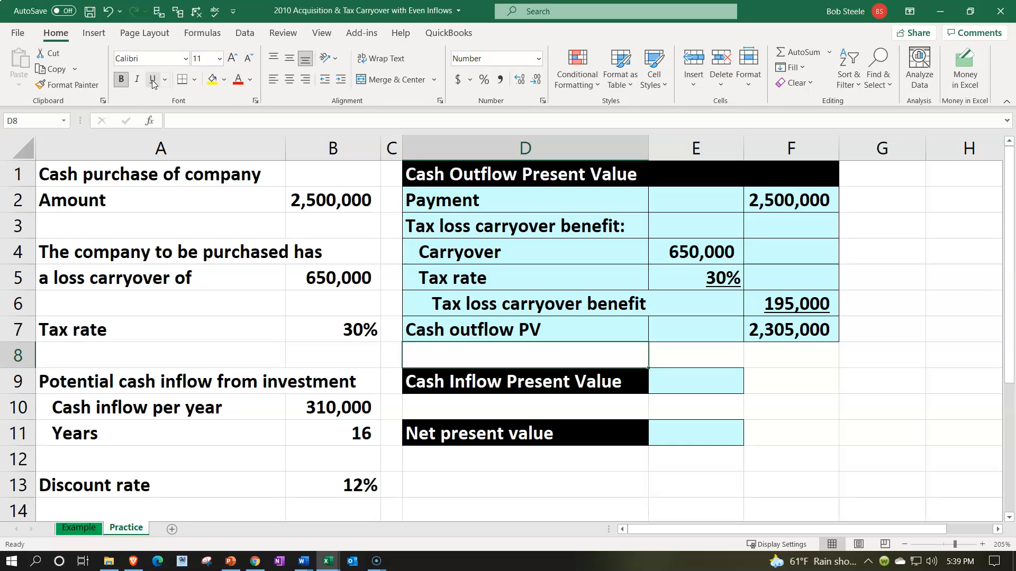
# Examine the cash inflow per year in B10, the number of years in B11 and the discount rate in B13.
pyautogui.press('Down')
pyautogui.press('Down')
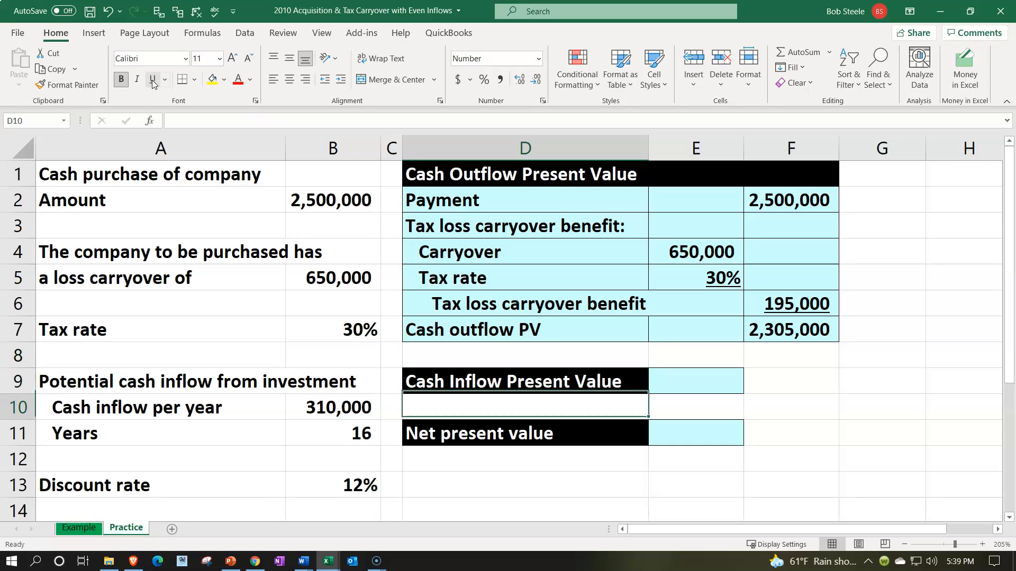
pyautogui.press('Left')
pyautogui.press('Left')
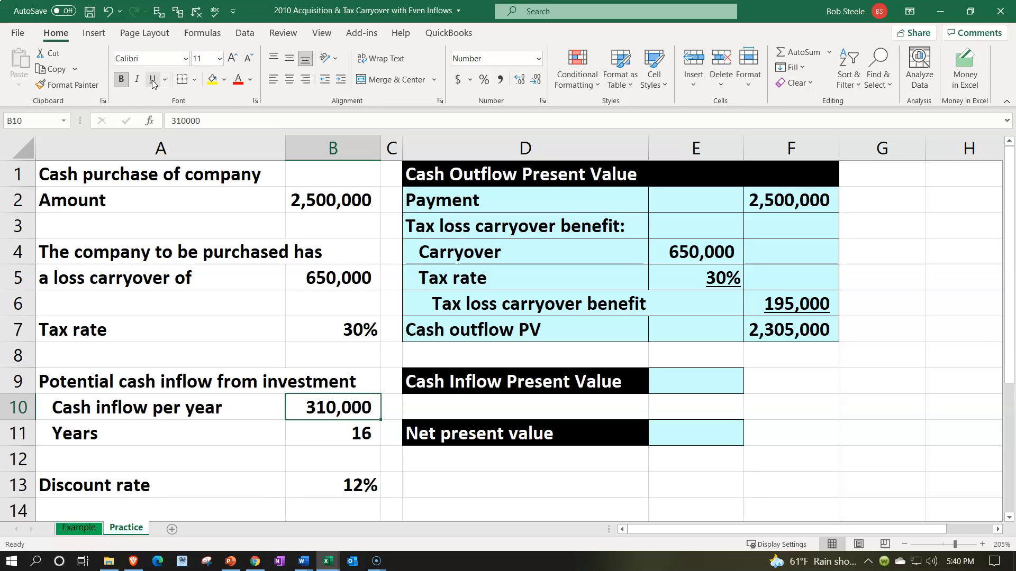
pyautogui.press('Down')
pyautogui.press('Down')
pyautogui.press('Down')
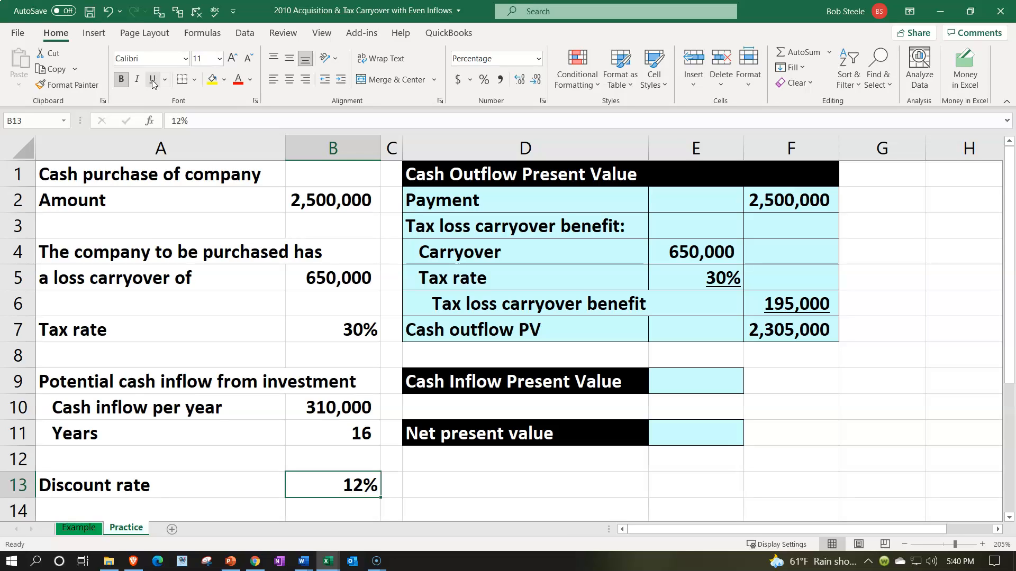
pyautogui.press('Right')
pyautogui.press('Right')
pyautogui.press('Right')
pyautogui.press('Right')
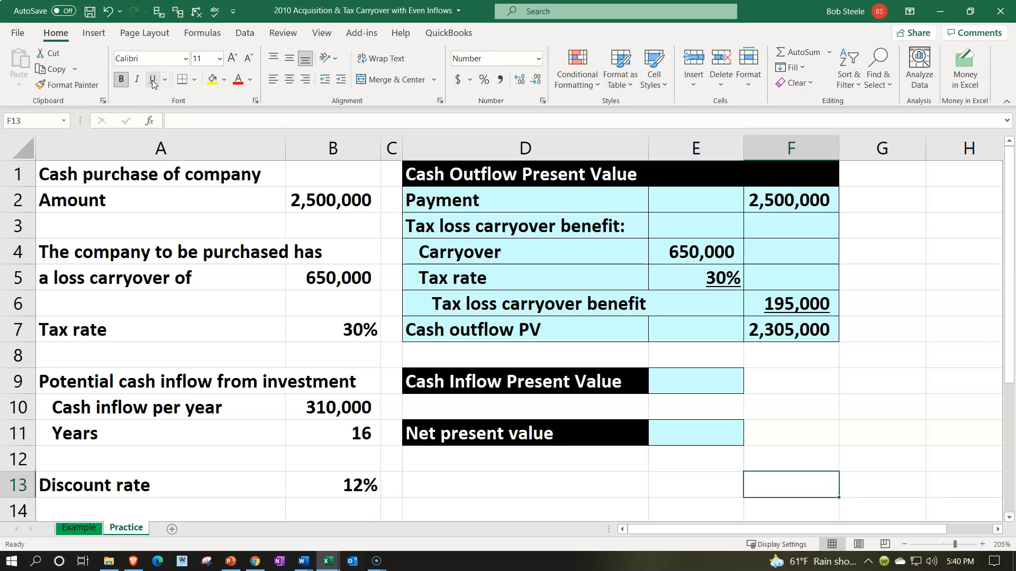
# Begin a negated PV formula in E9 that takes the discount rate in B13 as its rate argument.
pyautogui.press('Up')
pyautogui.press('Up')
pyautogui.press('Up')
pyautogui.press('Up')
pyautogui.press('Left')
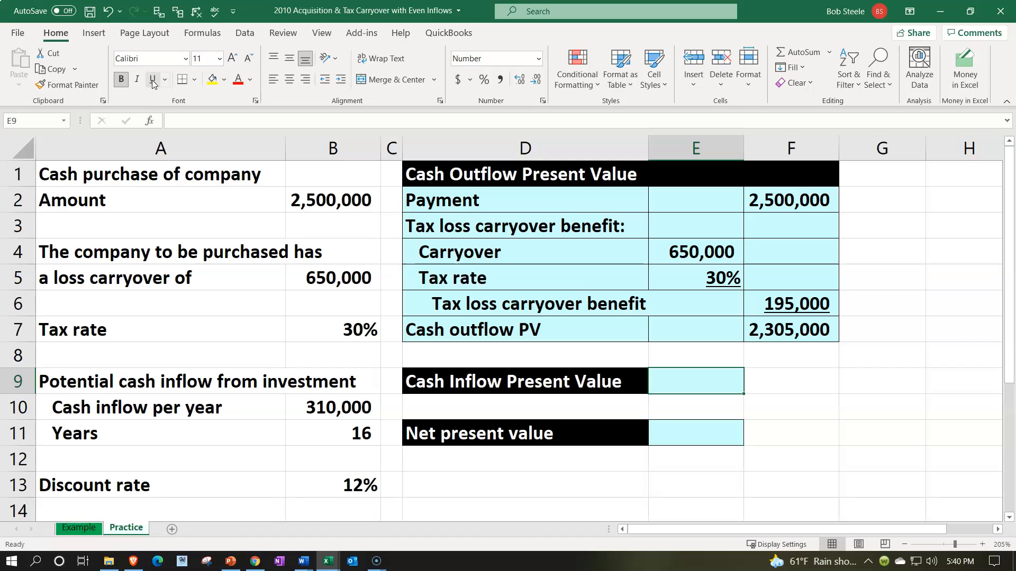
pyautogui.write('-pv(')
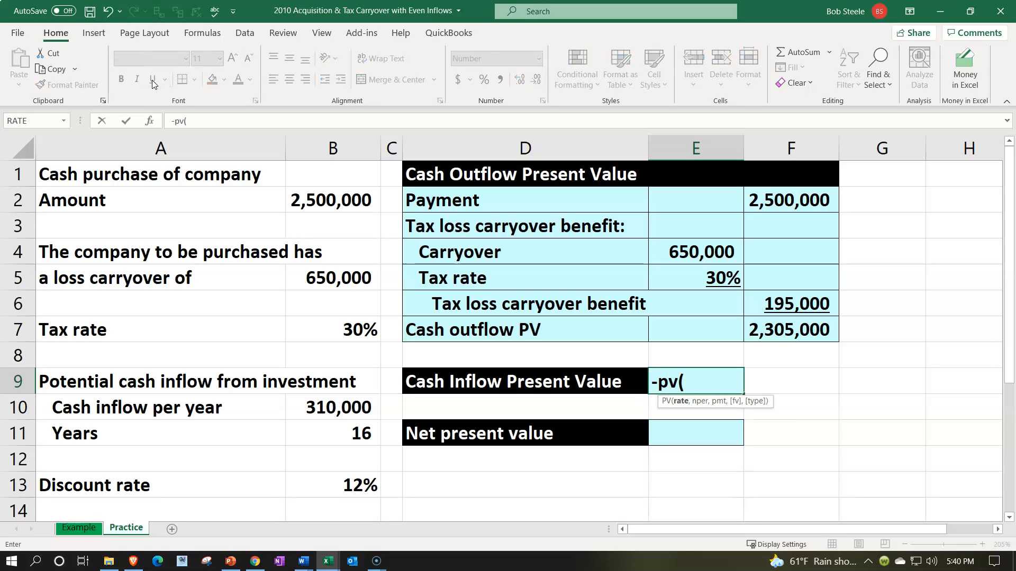
pyautogui.press('Down')
pyautogui.press('Down')
pyautogui.press('Down')
pyautogui.press('Left')
pyautogui.press('Left')
pyautogui.press('Left')
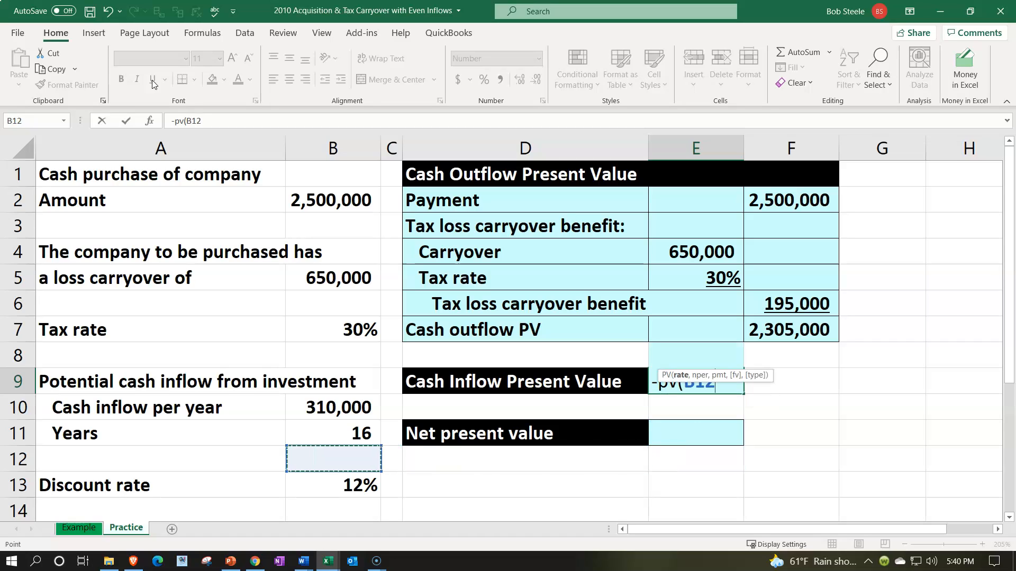
pyautogui.press('Down')
pyautogui.write(',')
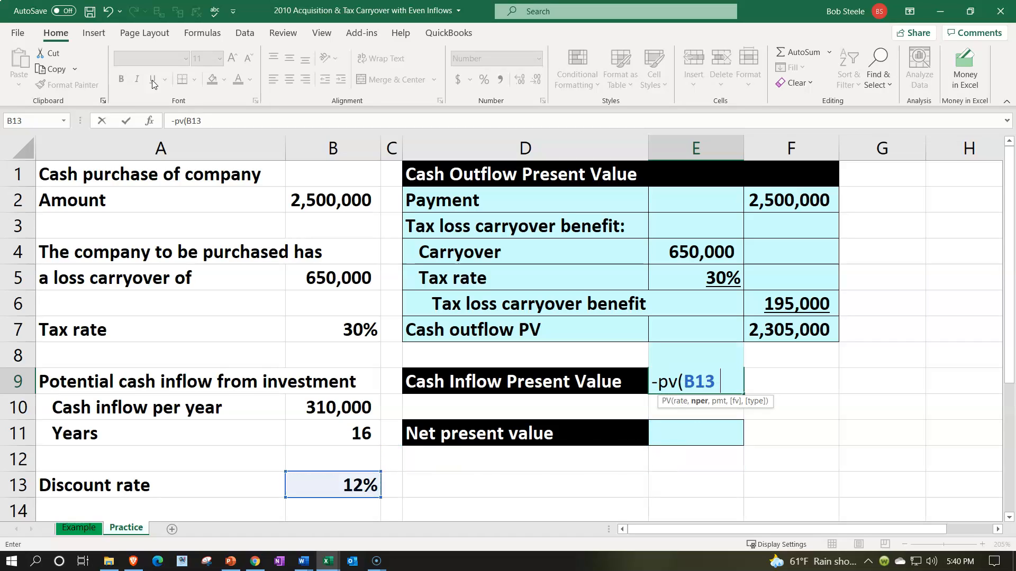
# Complete the PV formula in E9 with the years in B11 as nper and the yearly cash inflow in B10 as pmt.
pyautogui.press('Left')
pyautogui.press('Left')
pyautogui.press('Left')
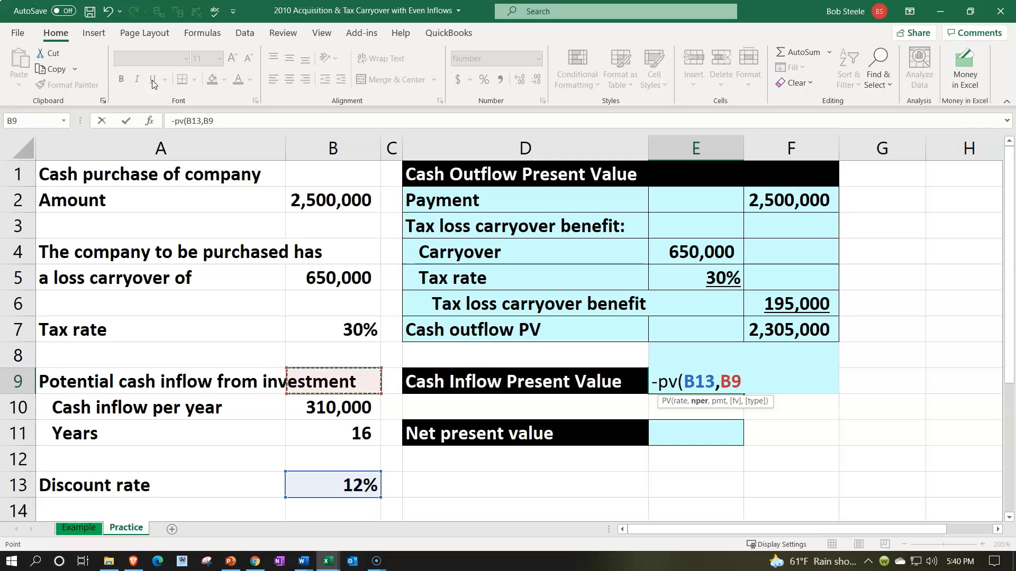
pyautogui.press('Down')
pyautogui.press('Down')
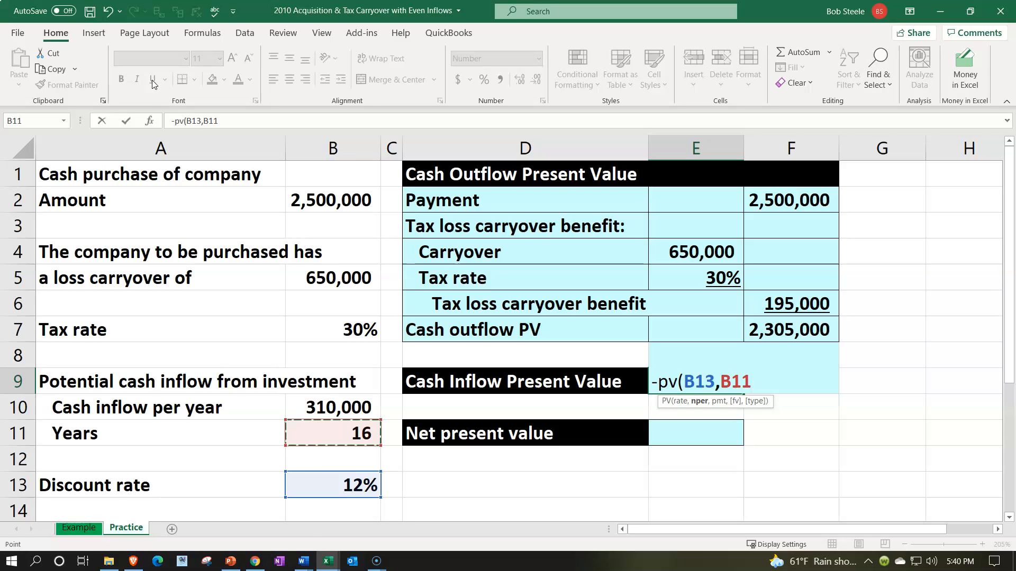
pyautogui.write(',')
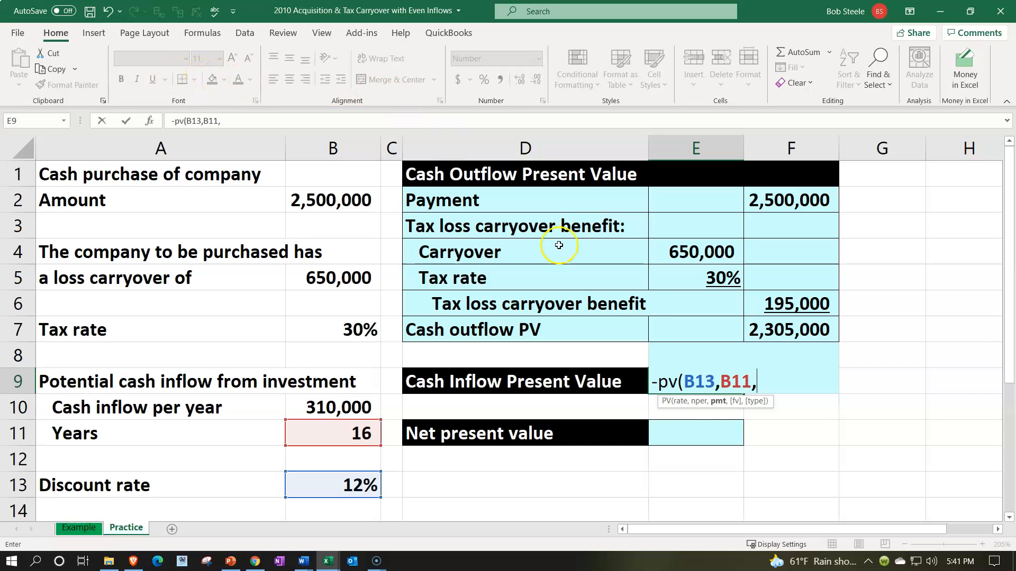
pyautogui.press('Down')
pyautogui.press('Left')
pyautogui.press('Left')
pyautogui.press('Left')
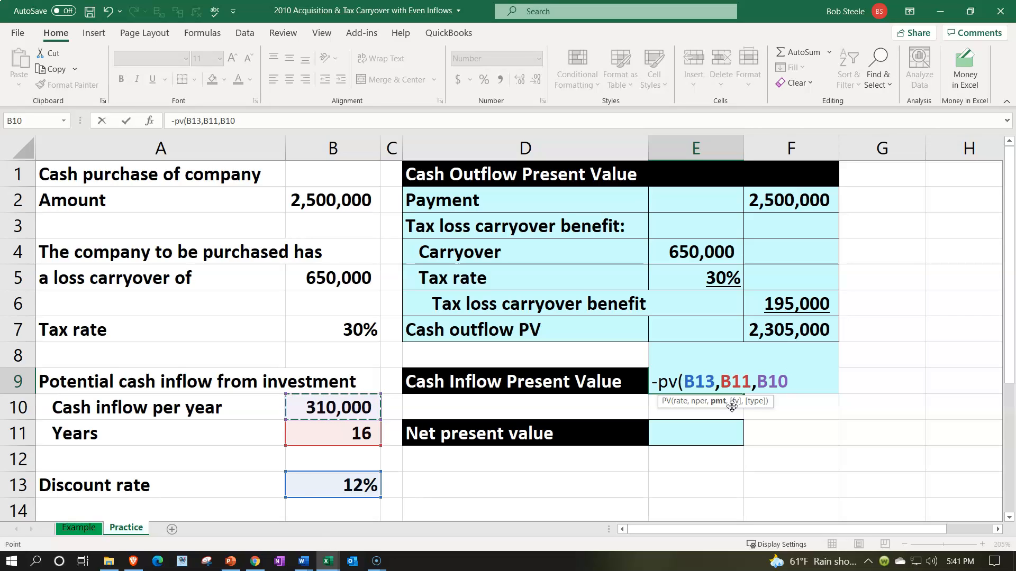
pyautogui.press('Return')
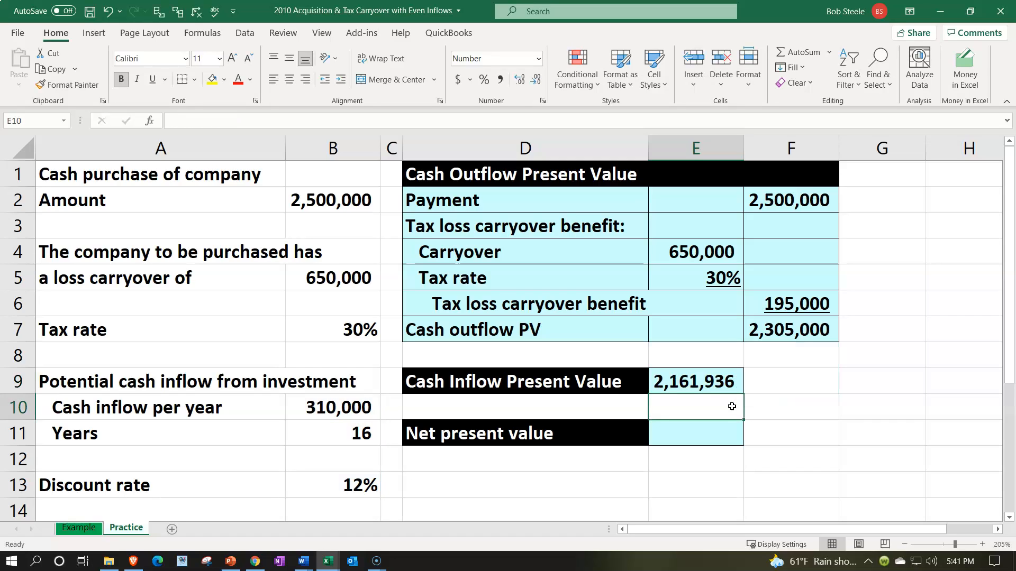
# Calculate the net present value in E11 by subtracting the cash outflow PV from the inflow PV with =E9-F7.
pyautogui.press('Return')
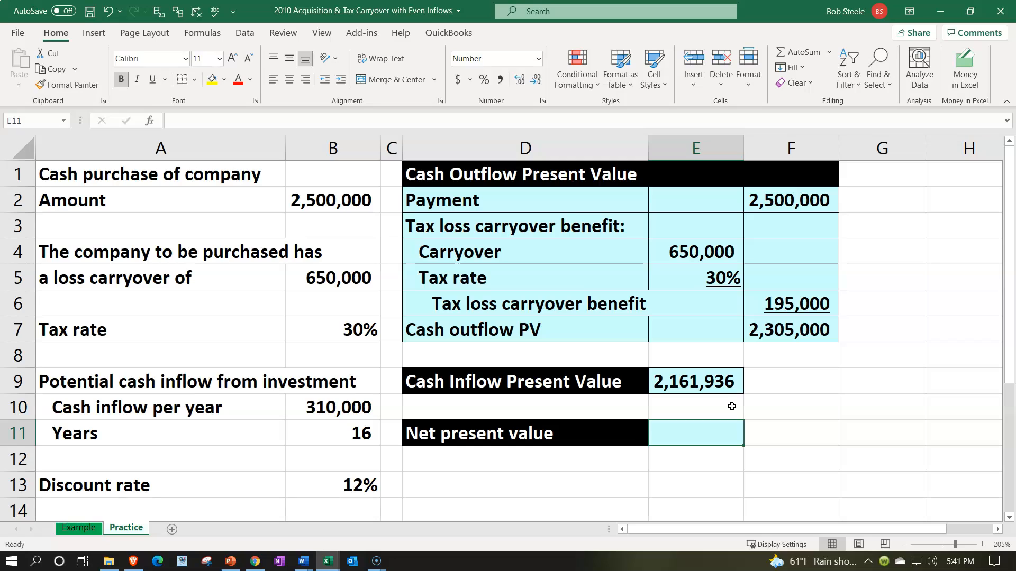
pyautogui.write('=')
pyautogui.press('Up')
pyautogui.press('Up')
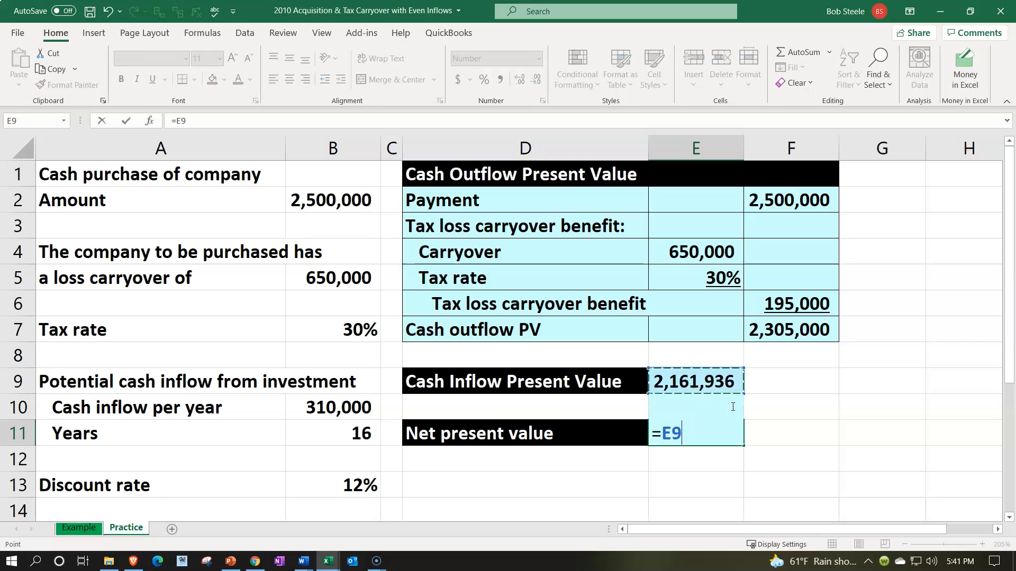
pyautogui.write('-')
pyautogui.press('Up')
pyautogui.press('Up')
pyautogui.press('Up')
pyautogui.press('Up')
pyautogui.press('Right')
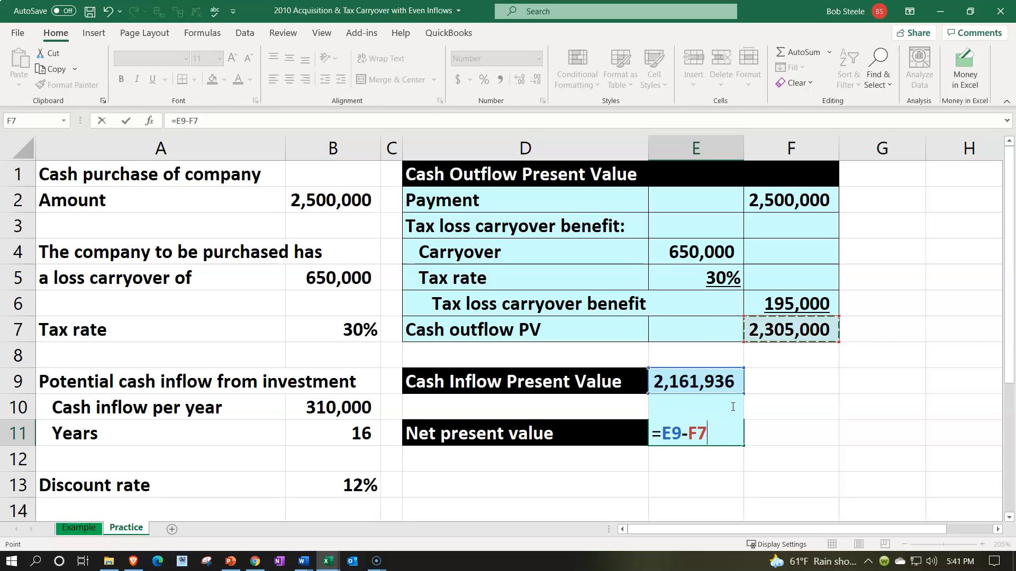
pyautogui.press('Return')
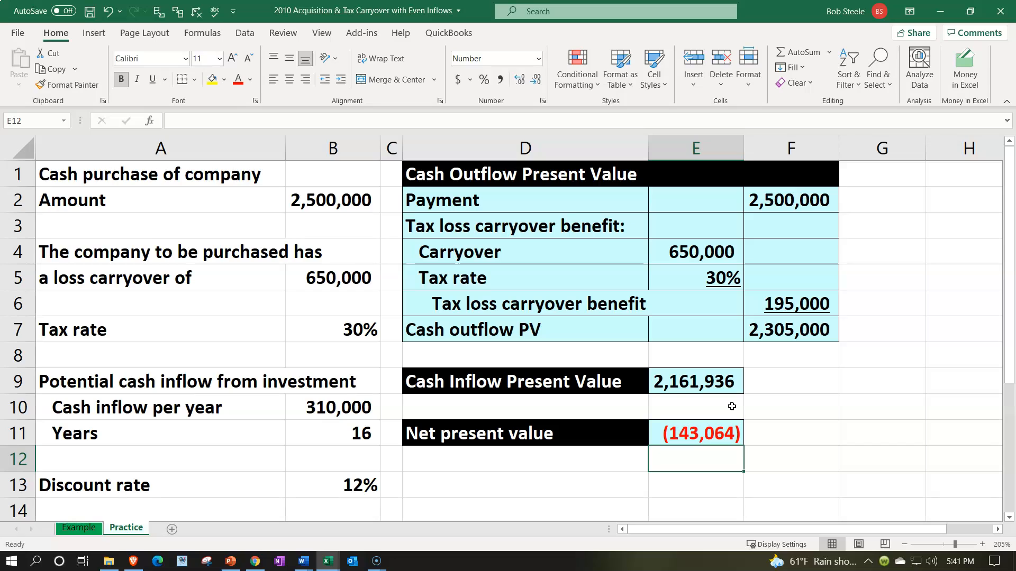
# Check the net present value formula in E11 and select the discount rate in B13.
pyautogui.press('Up')
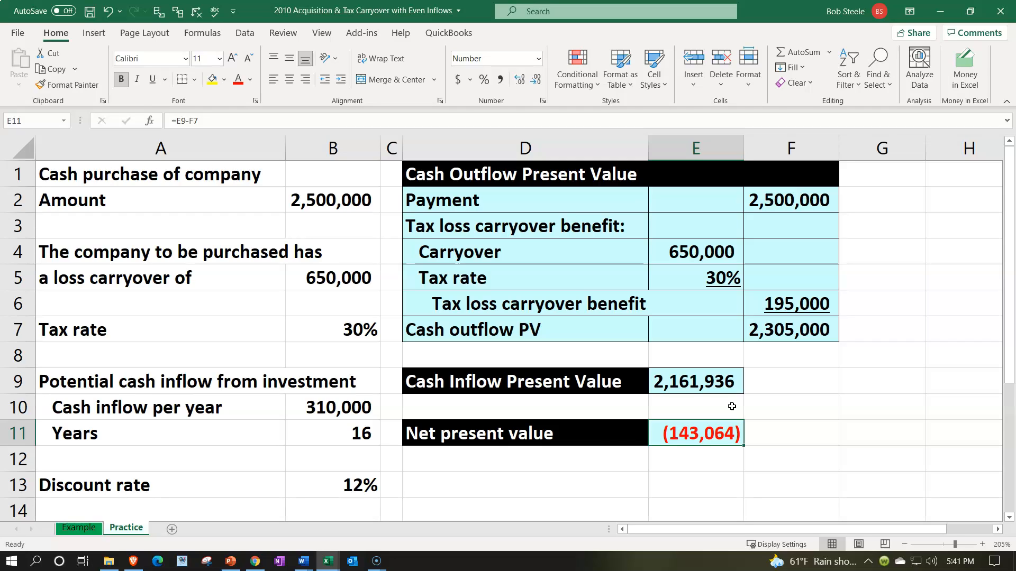
pyautogui.click(343, 481)
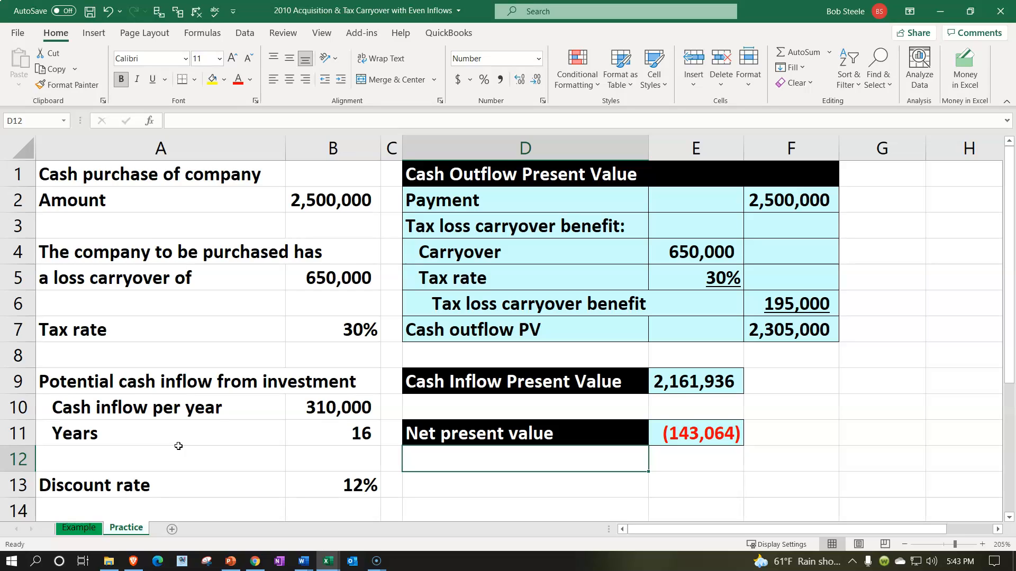
pyautogui.click(290, 478)
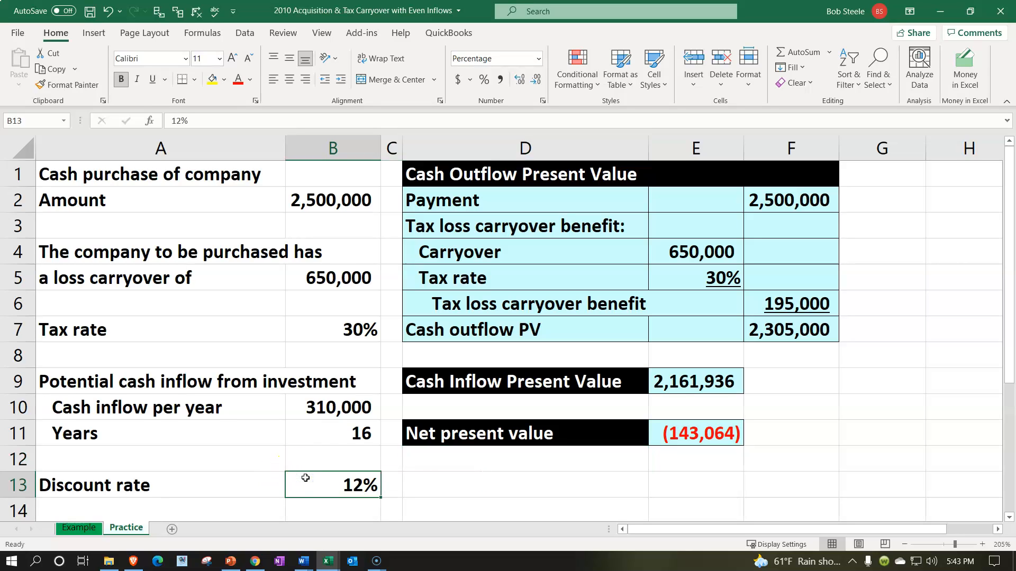